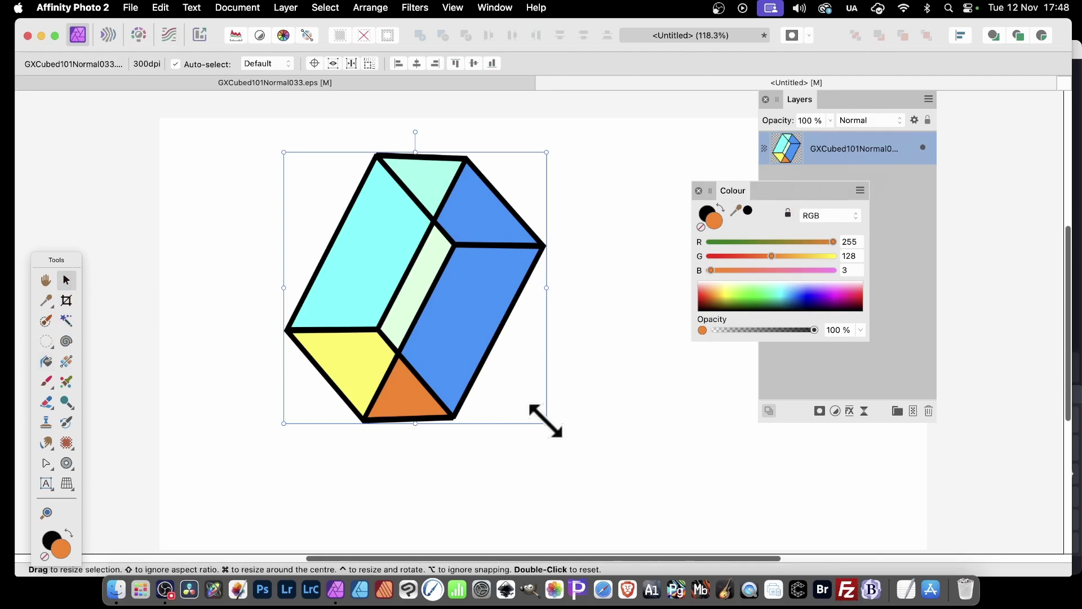
# Step: Enlarge the coloured prism drawing proportionally from its lower corner
pyautogui.moveTo(547, 423); pyautogui.dragTo(649, 528)
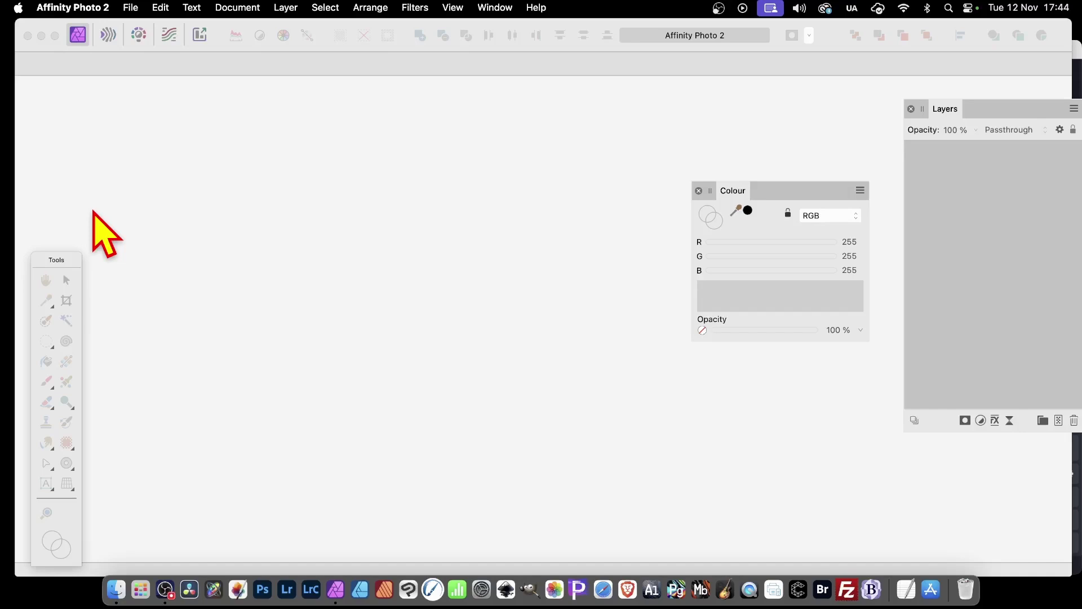
# Step: Open the file GXCubed101Normal033.eps from the EPS folder
pyautogui.click(131, 8)
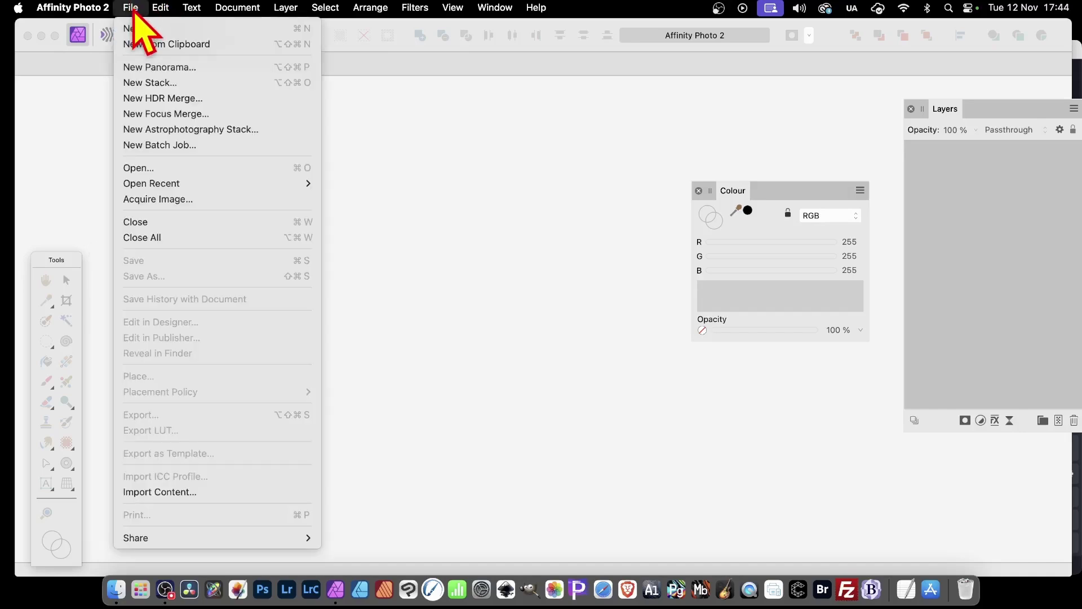
pyautogui.click(136, 168)
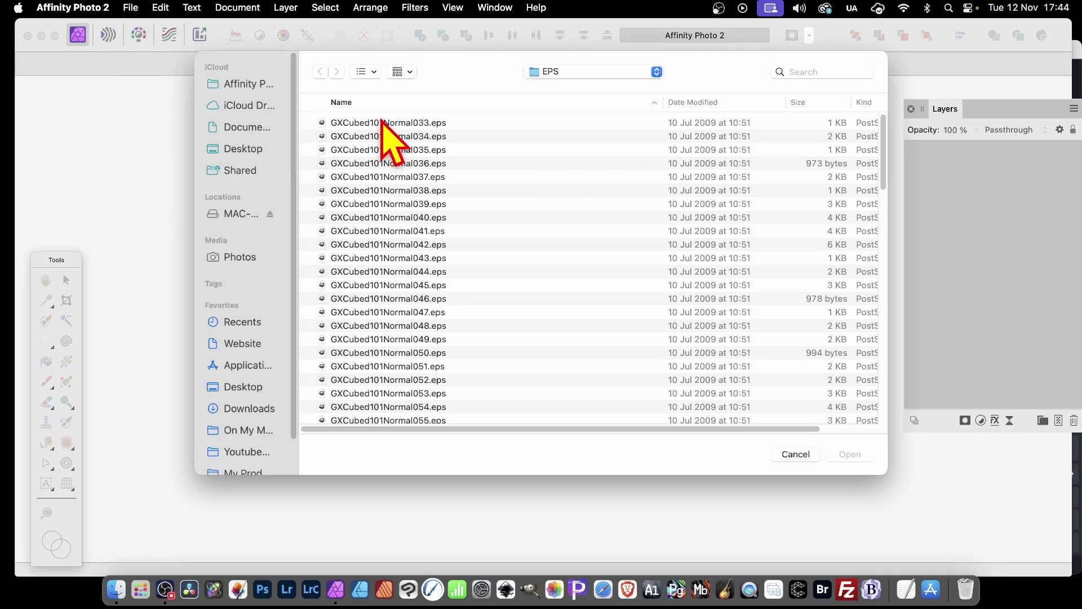
pyautogui.click(382, 123)
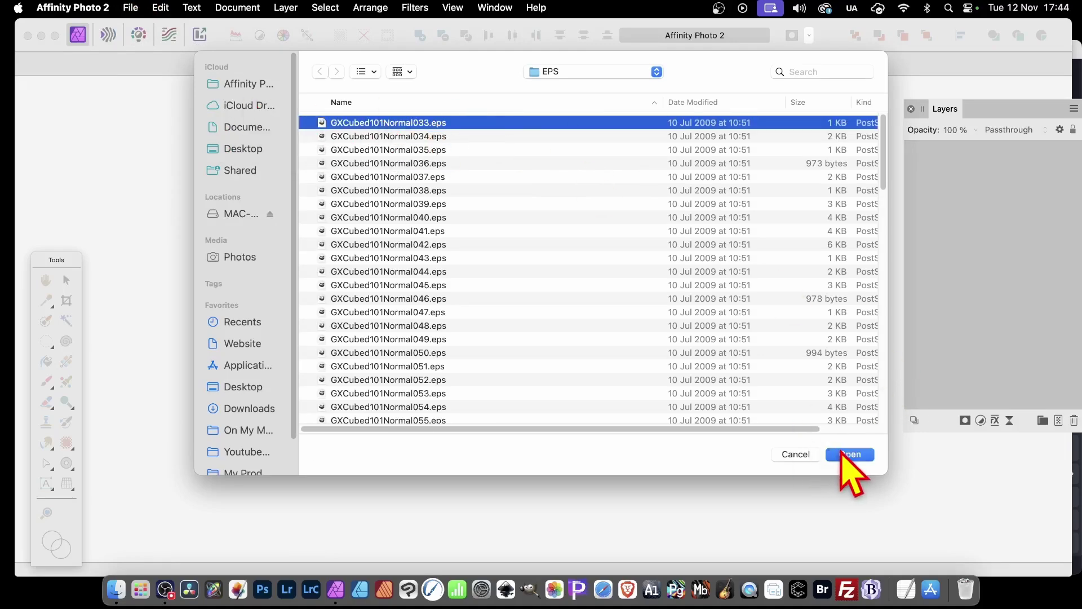
pyautogui.click(851, 455)
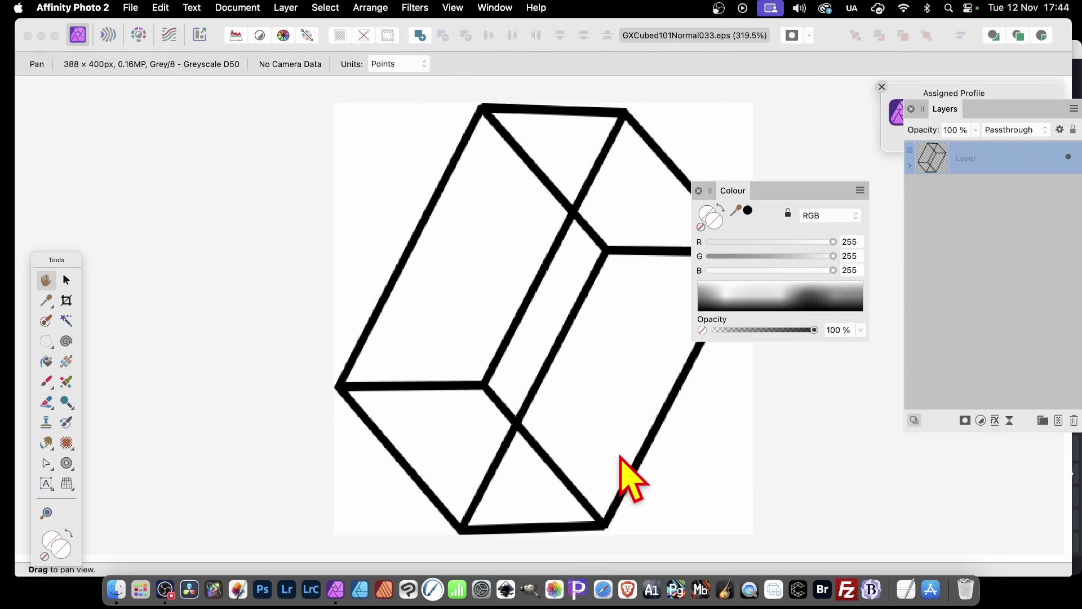
# Step: Expand the imported layer, select its Curves object and set its fill colour to RGB 122, 160, 0
pyautogui.moveTo(941, 108); pyautogui.dragTo(795, 100)
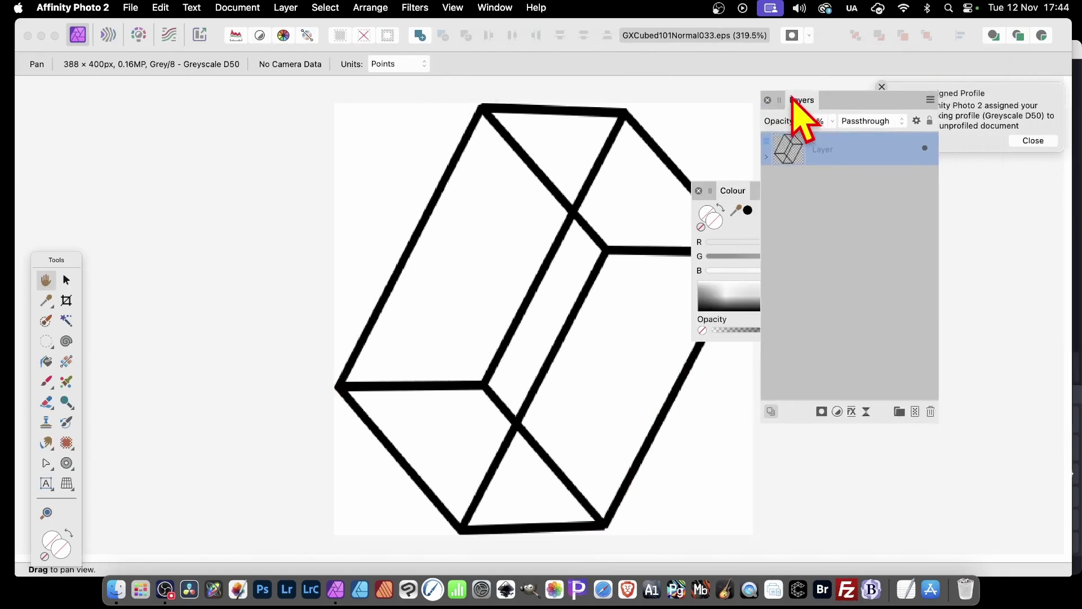
pyautogui.click(765, 157)
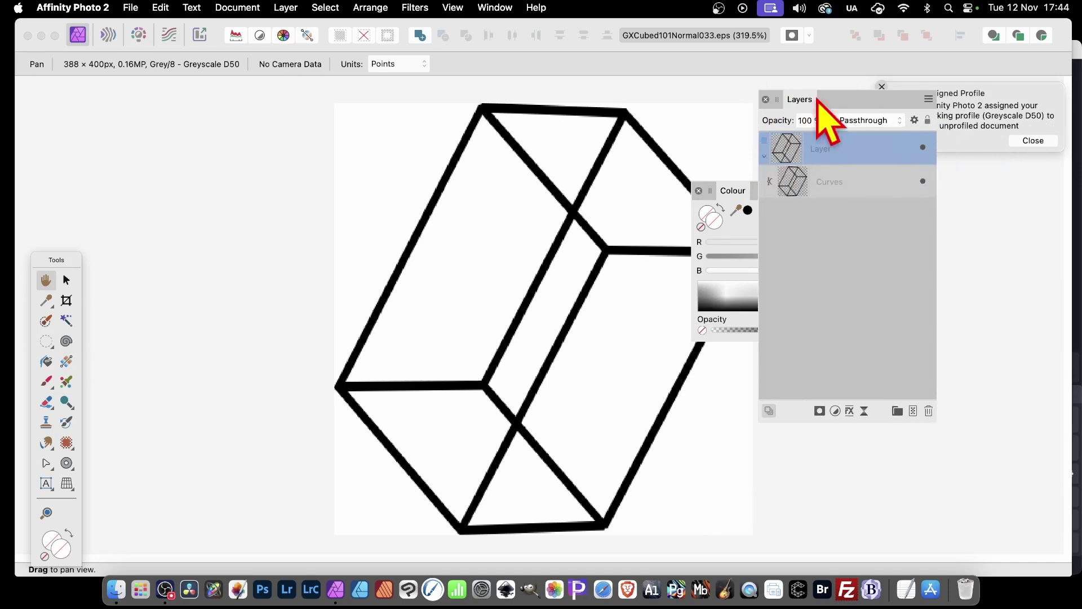
pyautogui.click(839, 186)
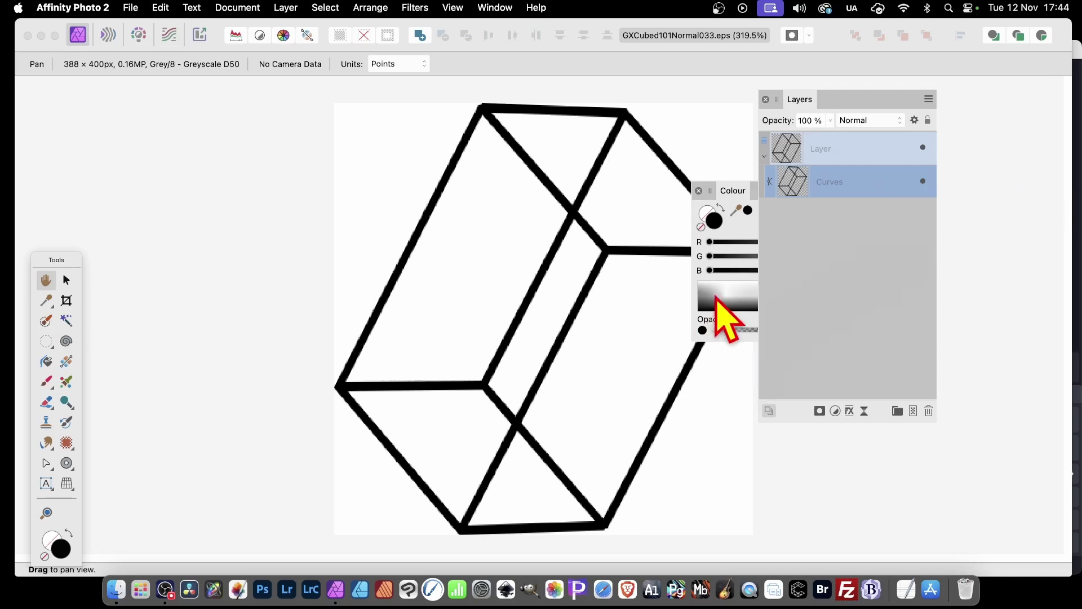
pyautogui.moveTo(718, 293); pyautogui.dragTo(729, 309)
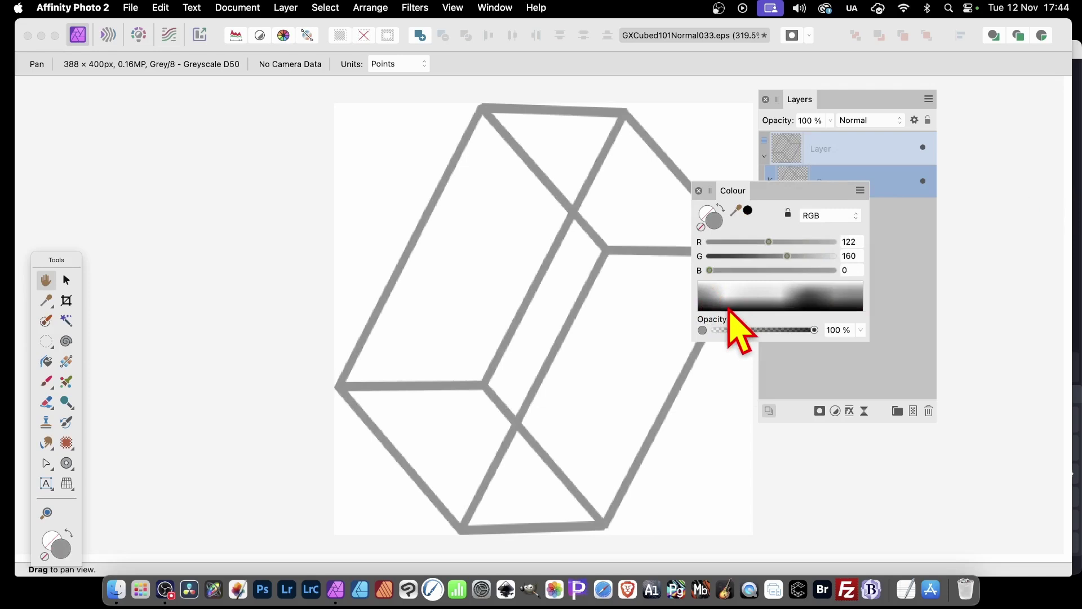
# Step: Convert the document to RGB/8 with the sRGB IEC61966-2.1 profile and set the red value of the curves' fill to 224
pyautogui.click(248, 5)
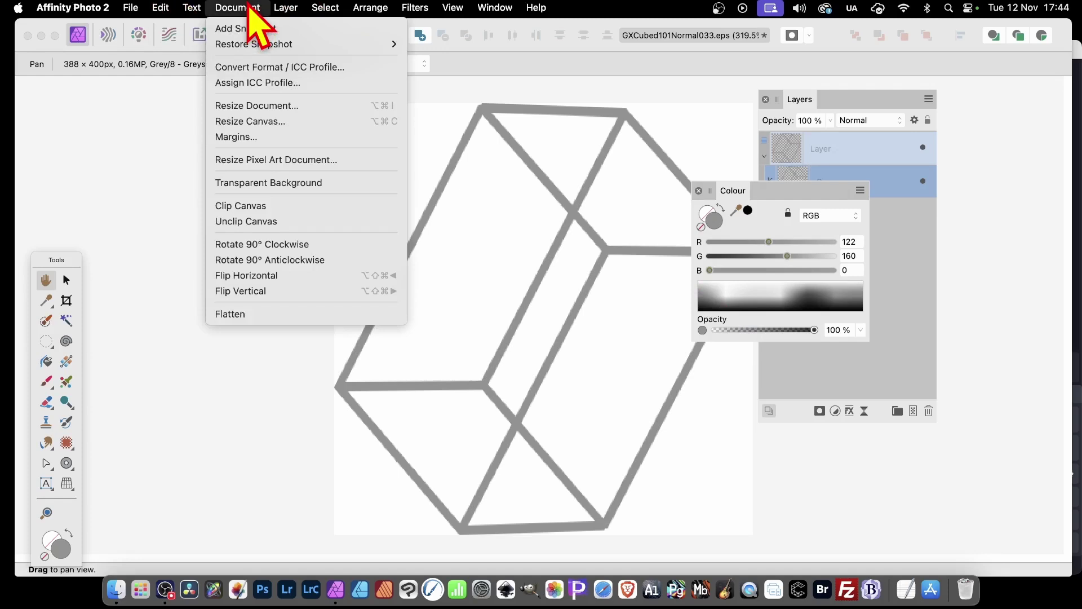
pyautogui.click(252, 67)
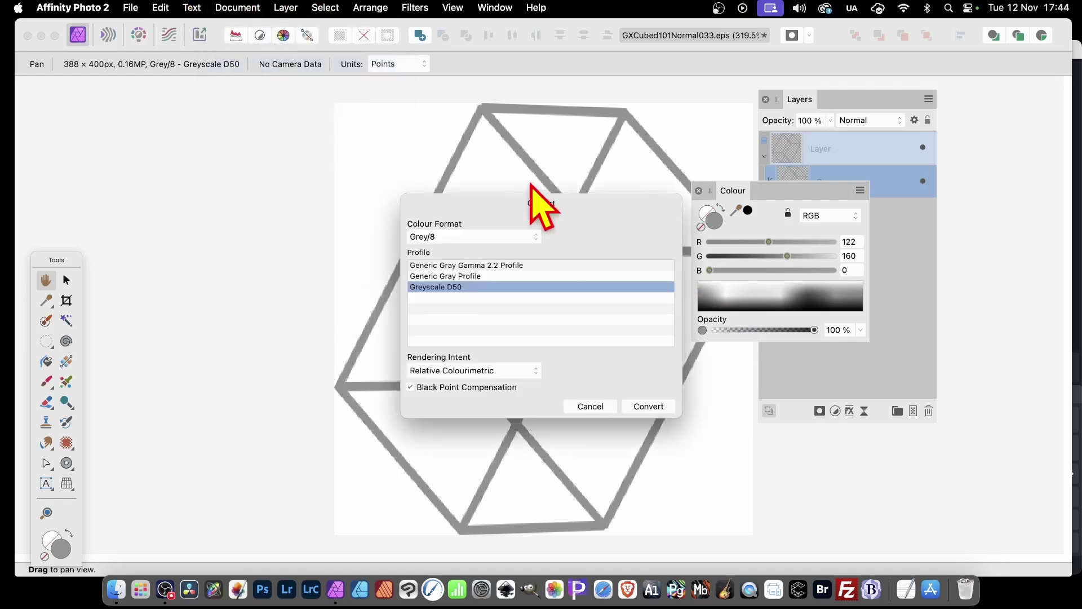
pyautogui.click(445, 239)
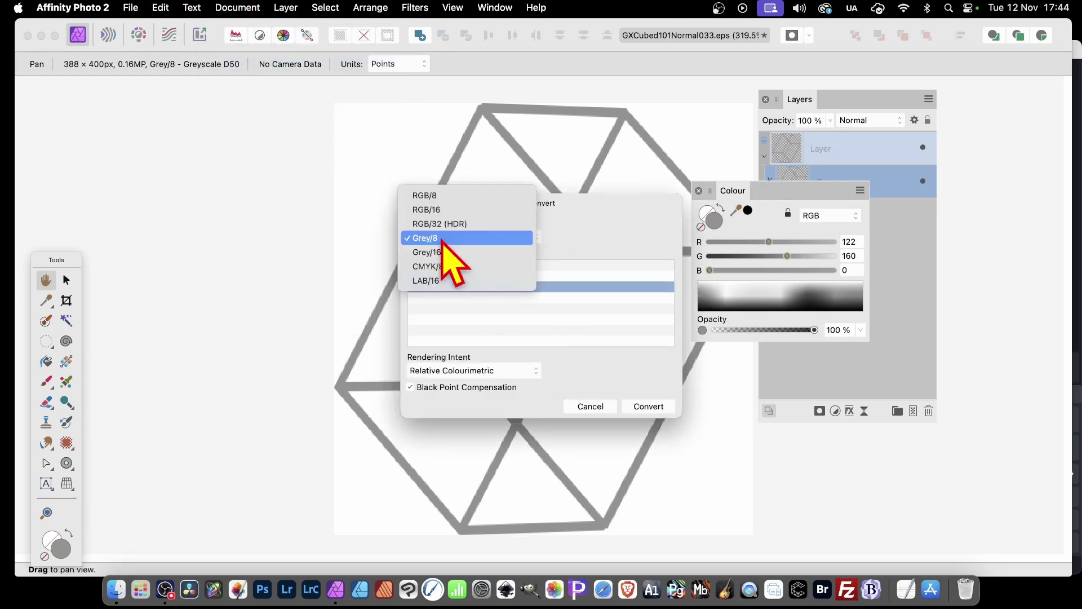
pyautogui.click(442, 196)
pyautogui.click(426, 331)
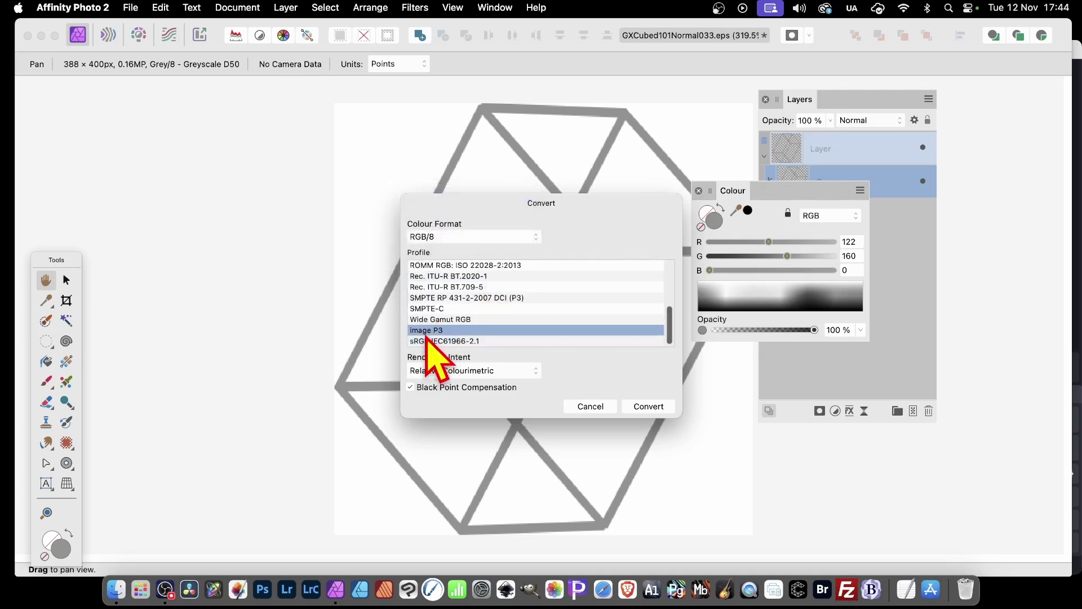
pyautogui.click(428, 342)
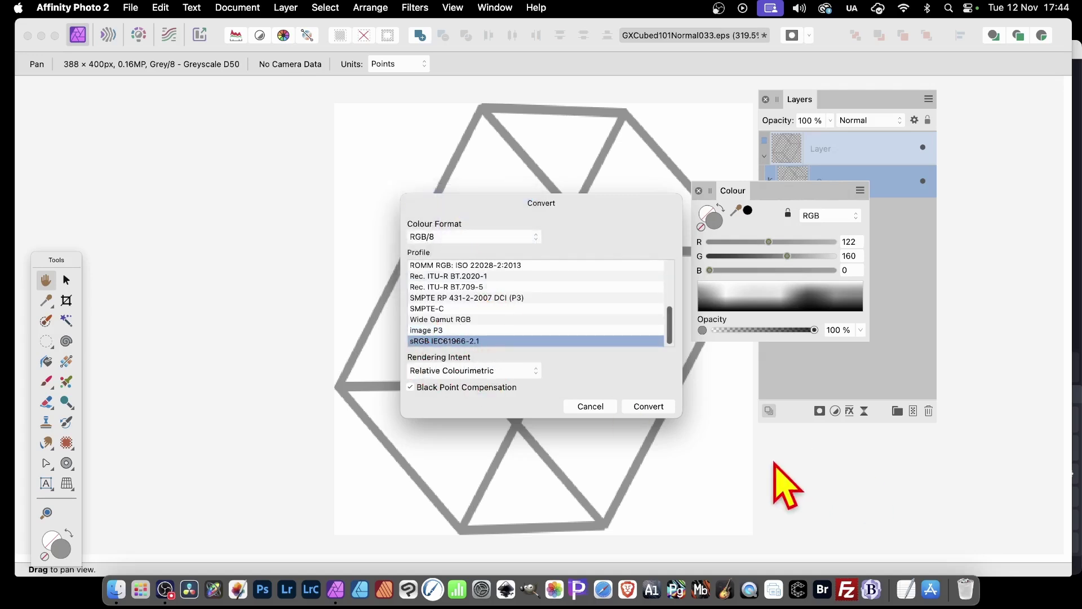
pyautogui.click(648, 407)
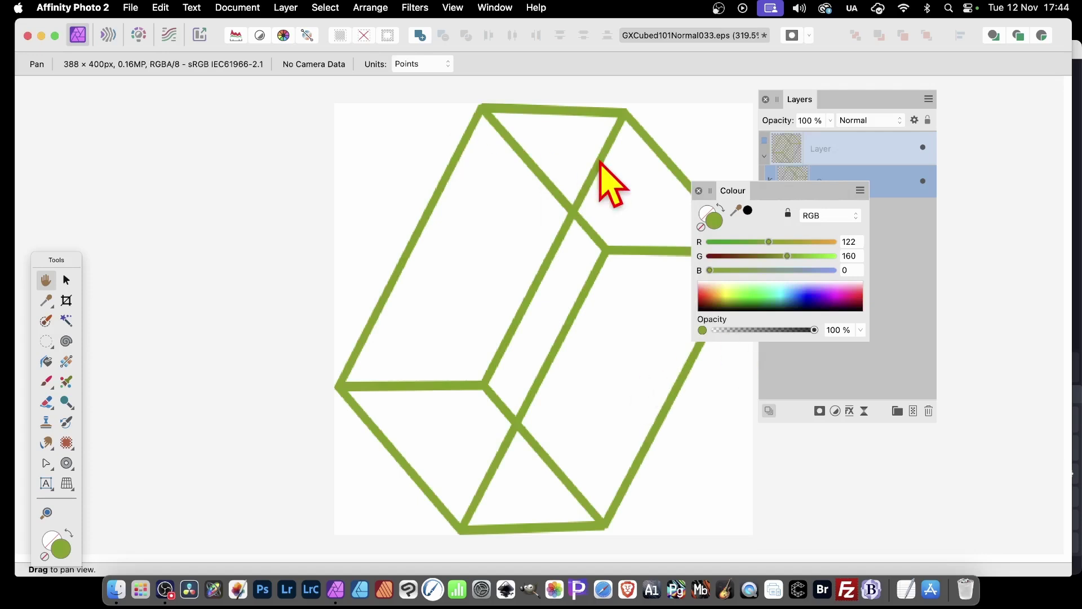
pyautogui.click(819, 242)
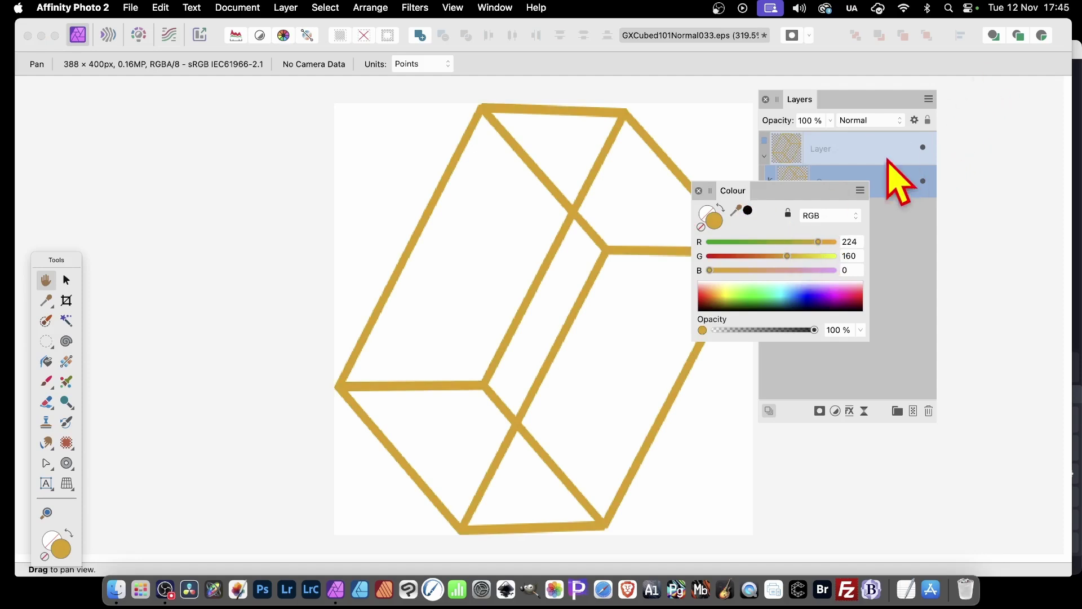
# Step: Select all nodes of the Curves object with the Node tool and copy them
pyautogui.click(894, 180)
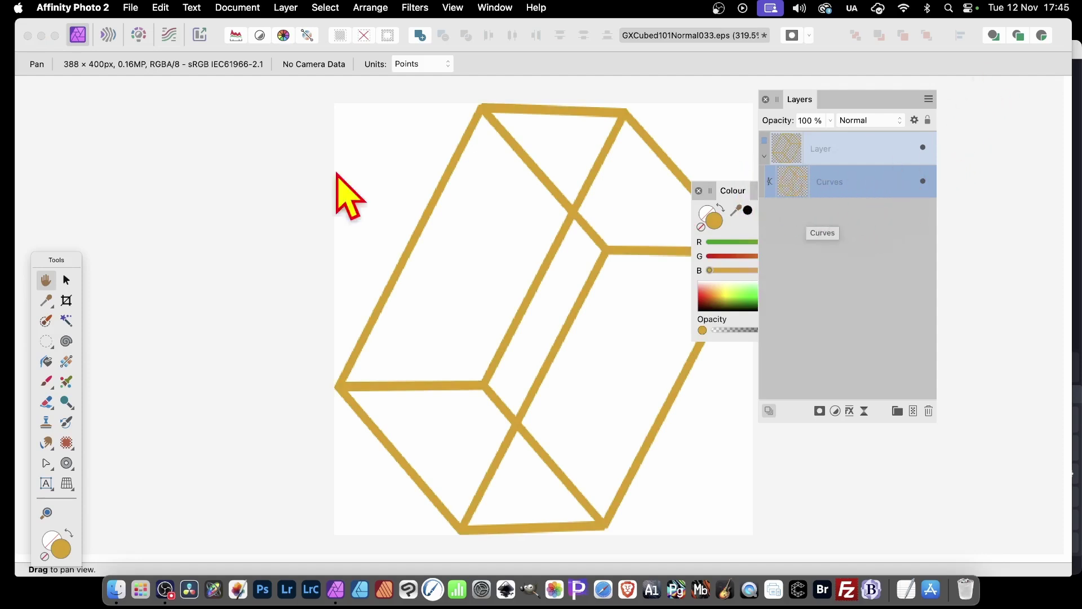
pyautogui.moveTo(51, 464); pyautogui.dragTo(107, 480)
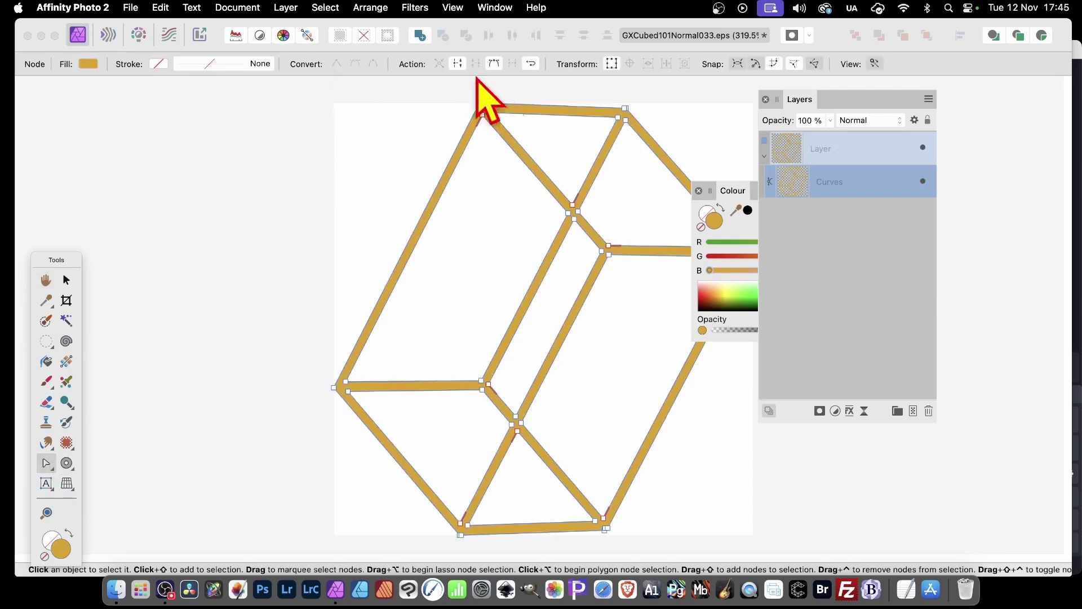
pyautogui.moveTo(310, 85); pyautogui.dragTo(786, 546)
pyautogui.click(166, 8)
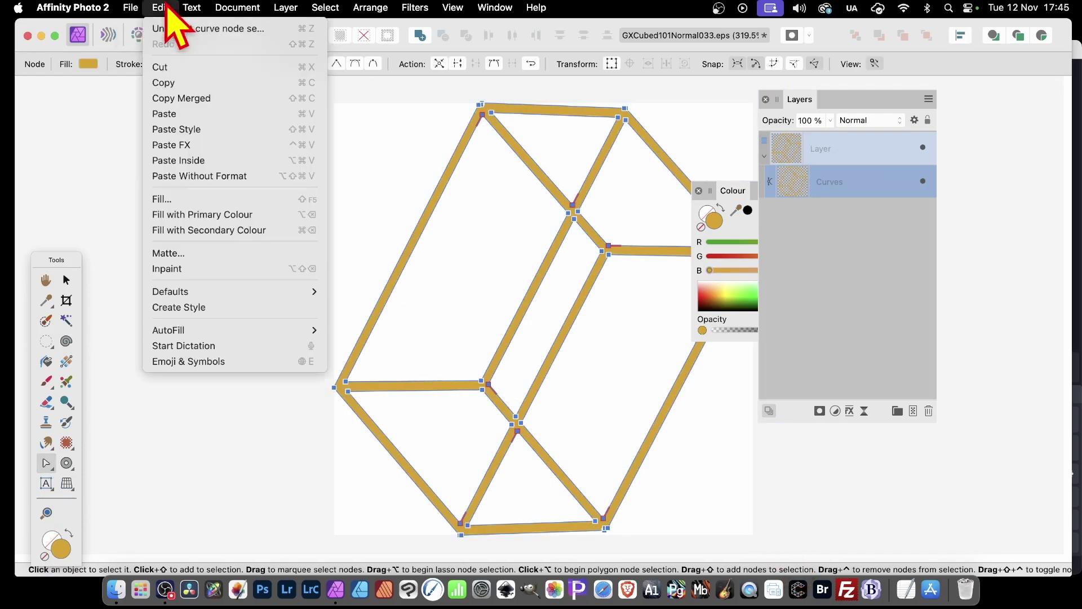
pyautogui.click(164, 82)
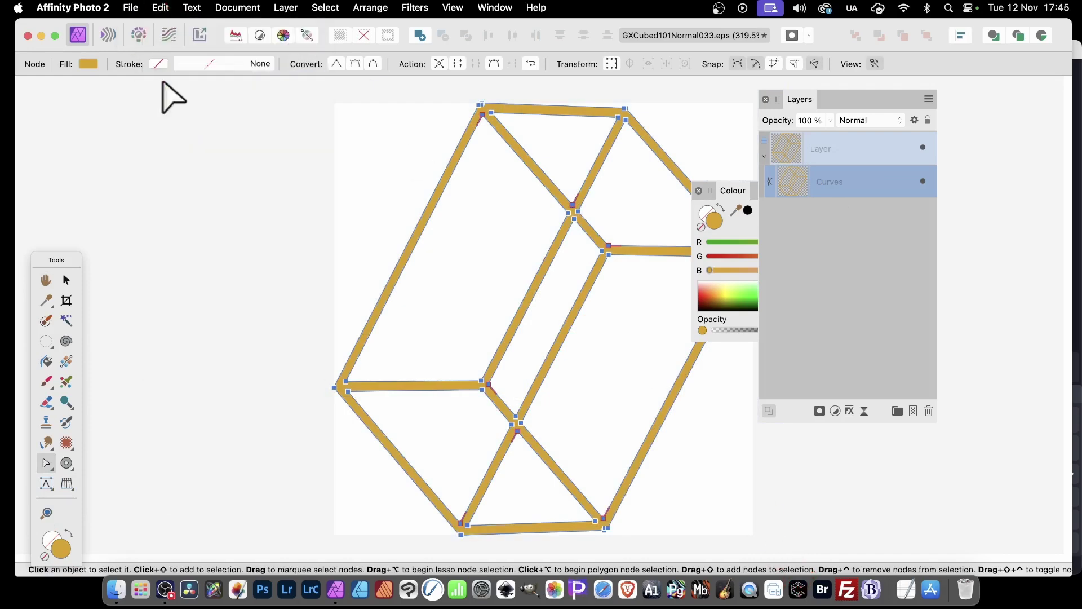
# Step: Create a new 1920 x 1080 px document at 300 DPI in RGB/8 with the sRGB IEC61966-2.1 profile
pyautogui.click(133, 8)
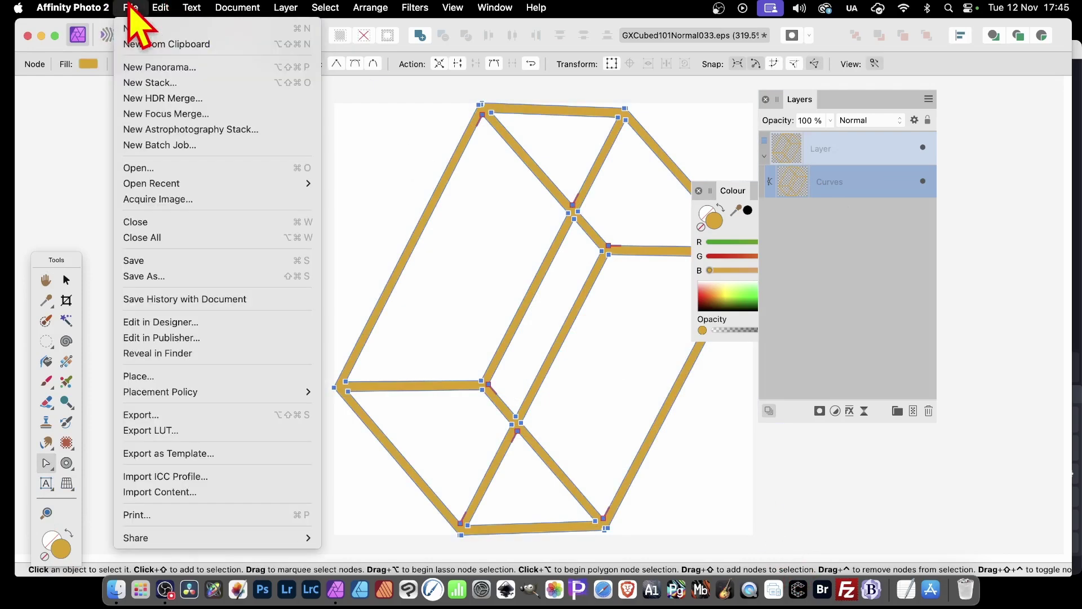
pyautogui.click(143, 31)
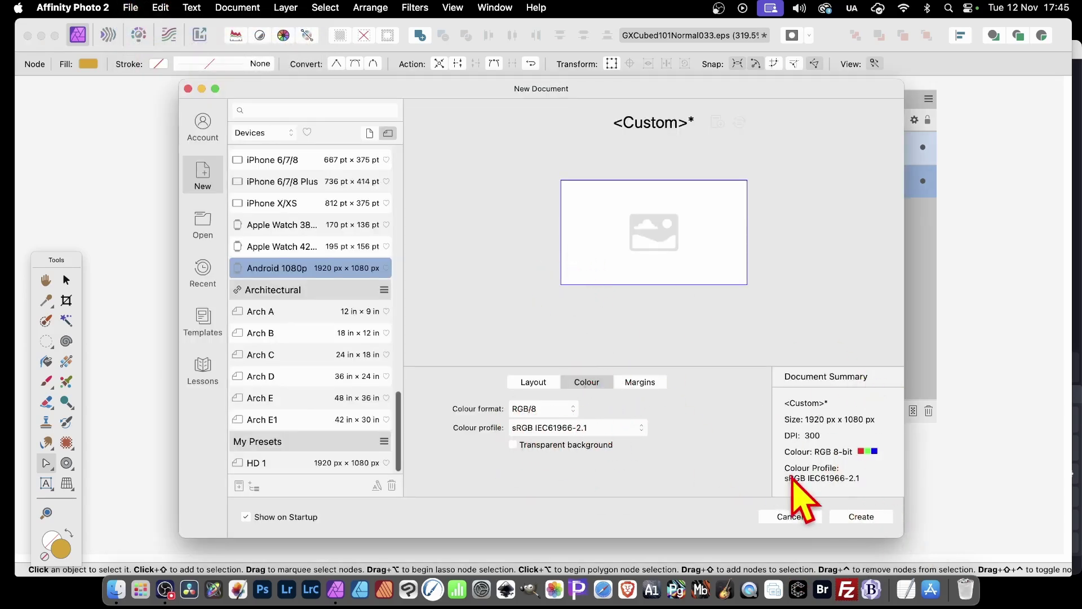
pyautogui.click(866, 517)
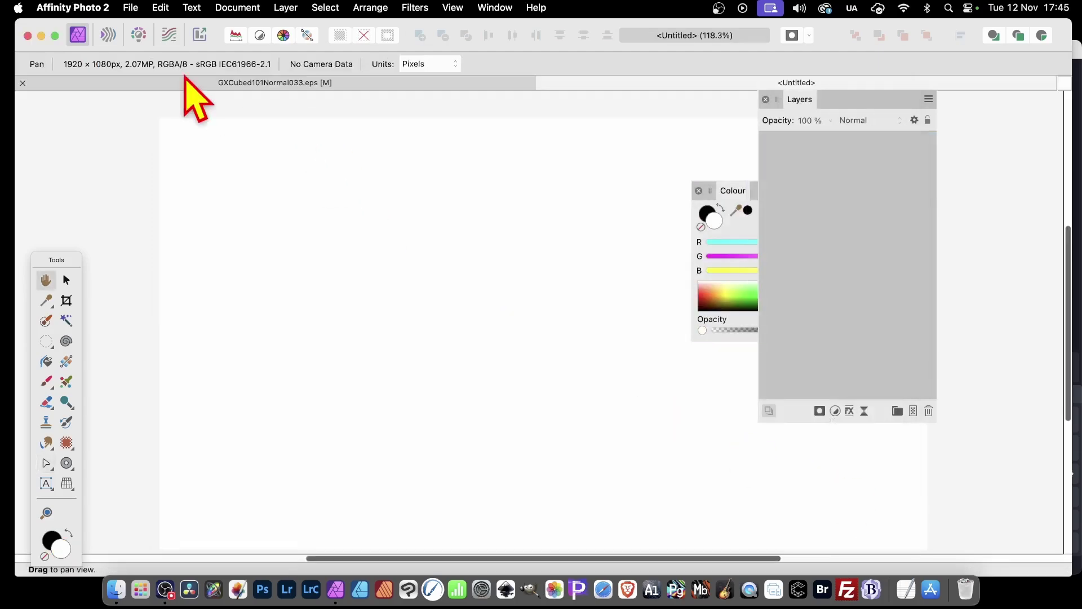
# Step: Paste the copied curves into the new document and stretch them with the Move tool to nearly the page height
pyautogui.click(160, 8)
pyautogui.click(180, 111)
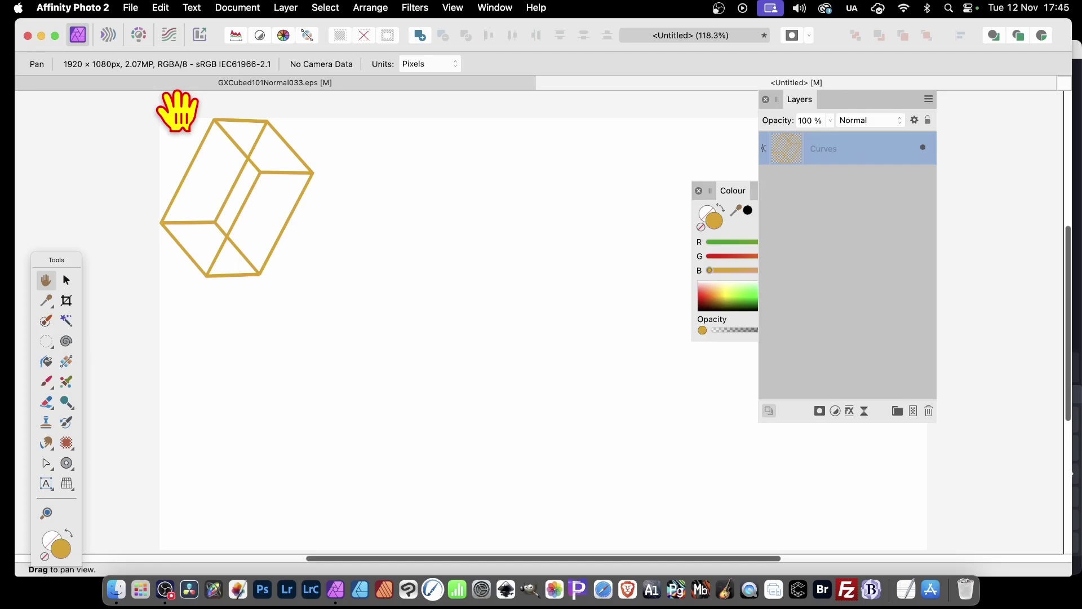
pyautogui.click(66, 280)
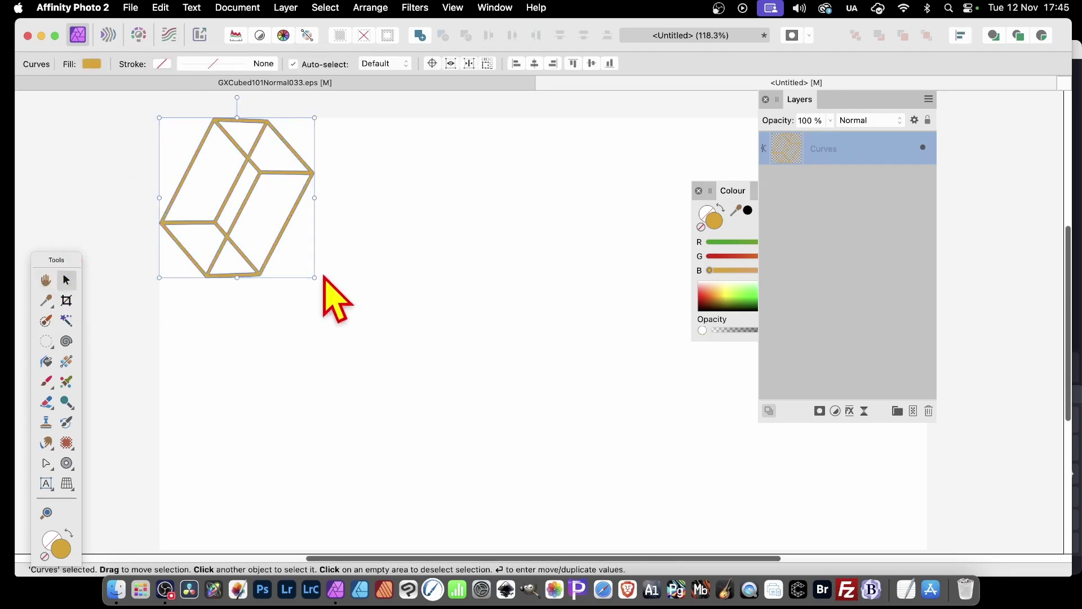
pyautogui.moveTo(315, 277); pyautogui.dragTo(468, 507)
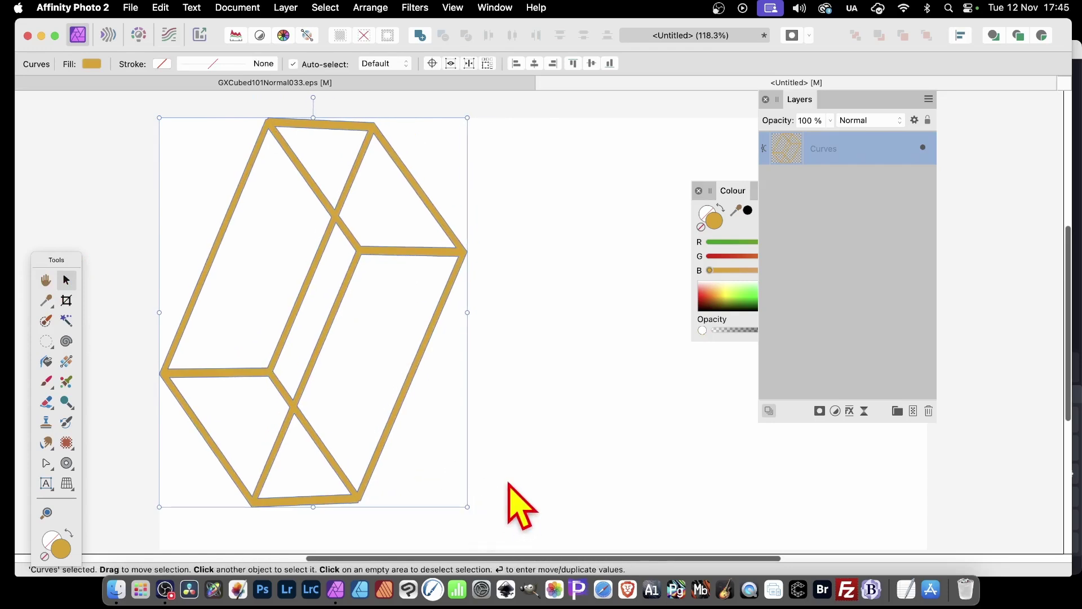
# Step: Apply a linear black-to-white Gradient Overlay and a Pillow Bevel / Emboss with 5 px radius to the curves as layer effects
pyautogui.click(851, 411)
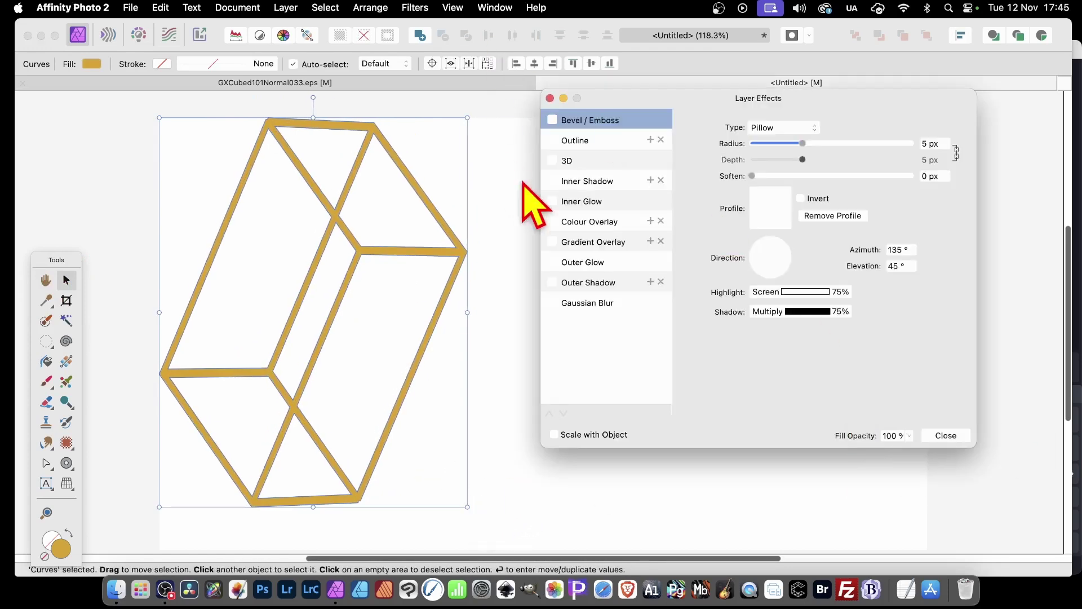
pyautogui.click(575, 244)
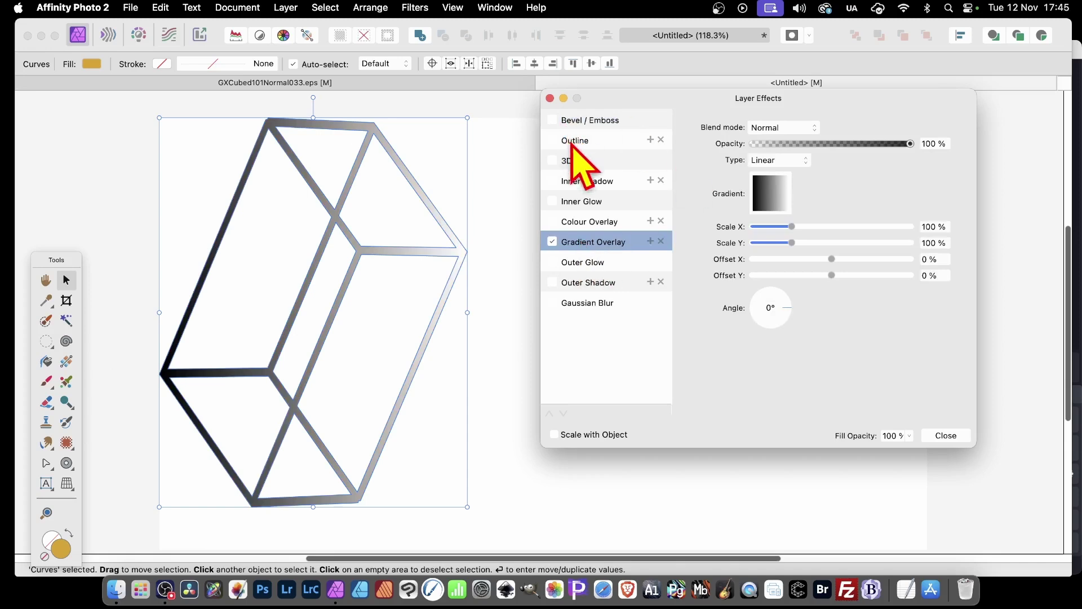
pyautogui.click(552, 120)
pyautogui.click(614, 116)
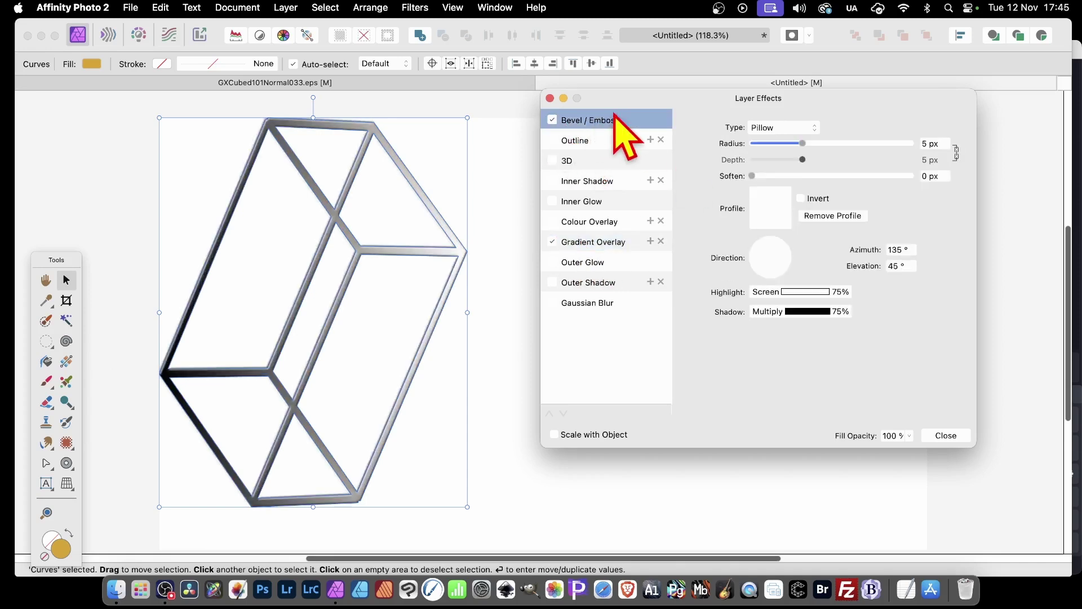
pyautogui.click(946, 435)
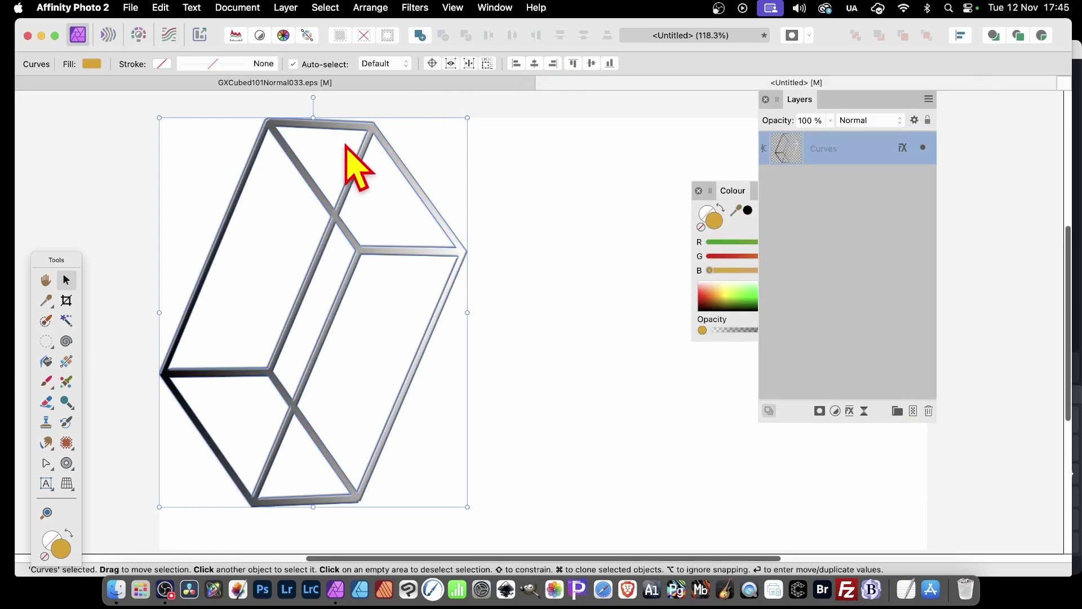
pyautogui.rightClick(359, 159)
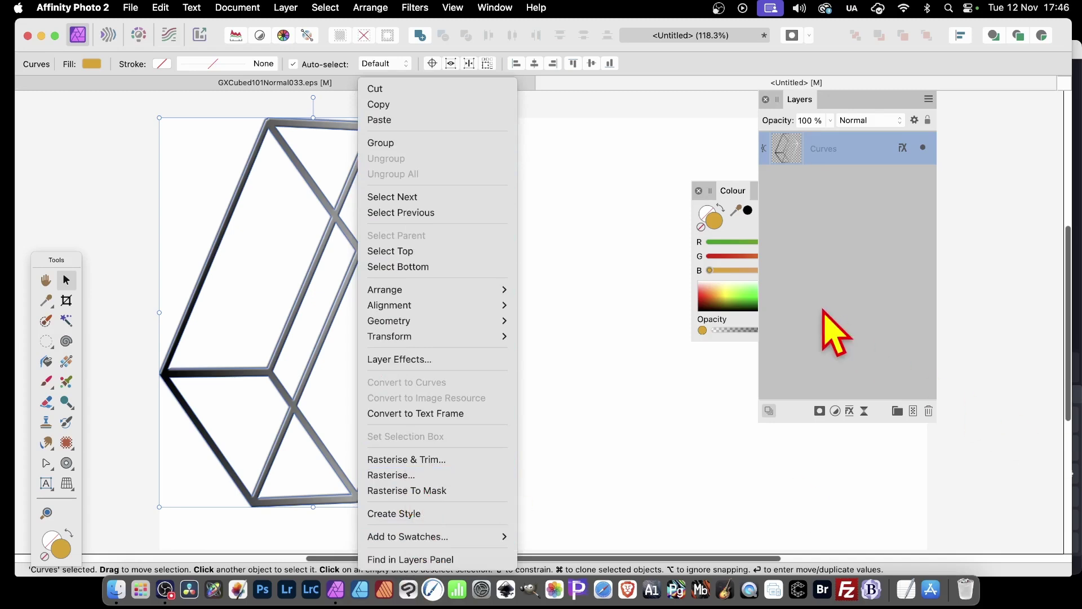
pyautogui.click(289, 9)
pyautogui.click(295, 9)
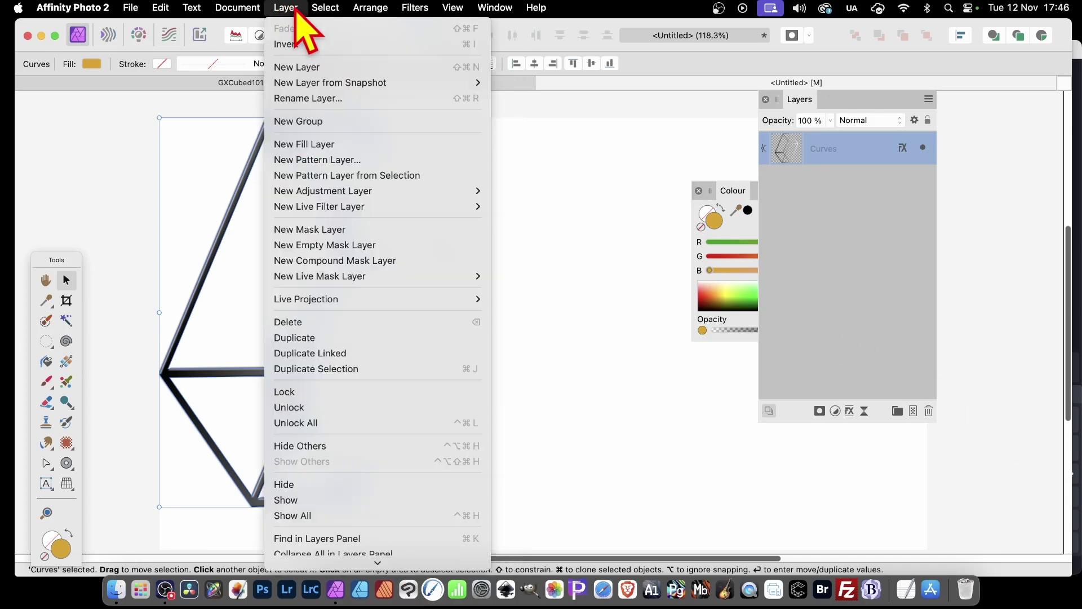
pyautogui.moveTo(332, 192)
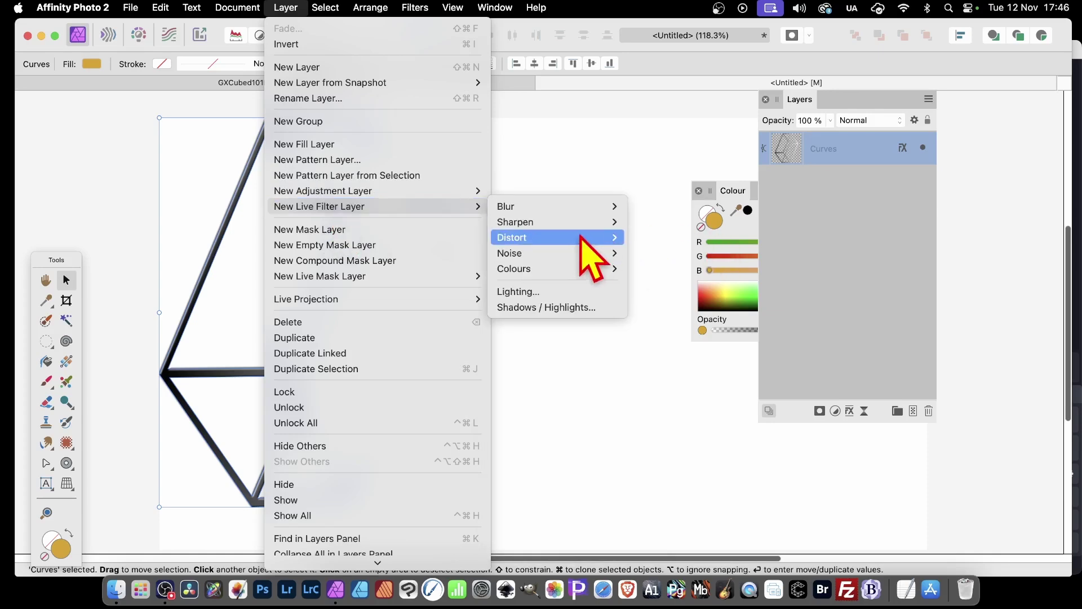
pyautogui.moveTo(578, 238)
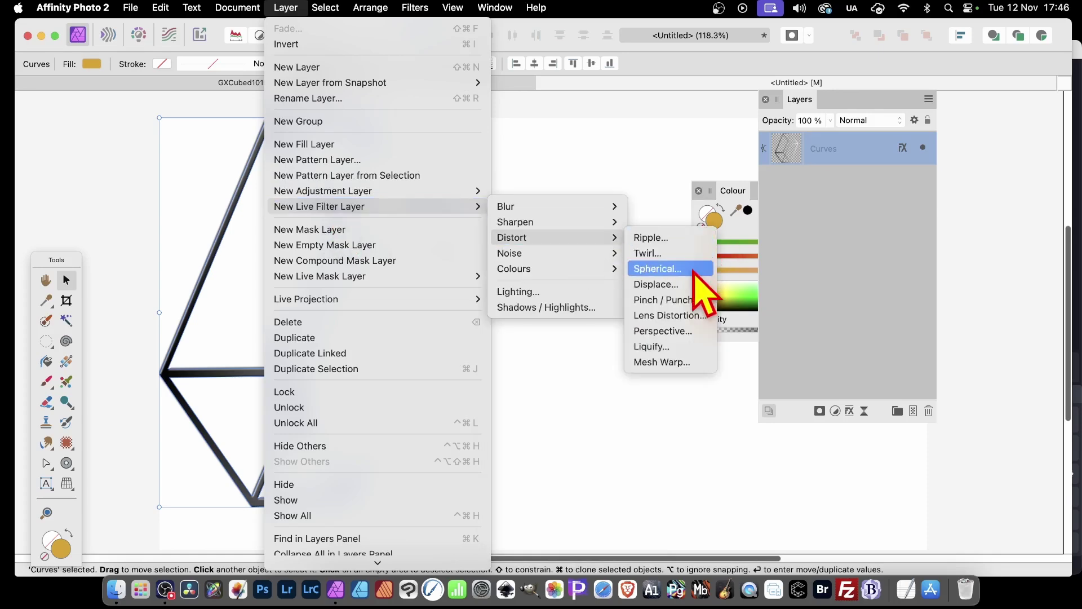
pyautogui.click(925, 318)
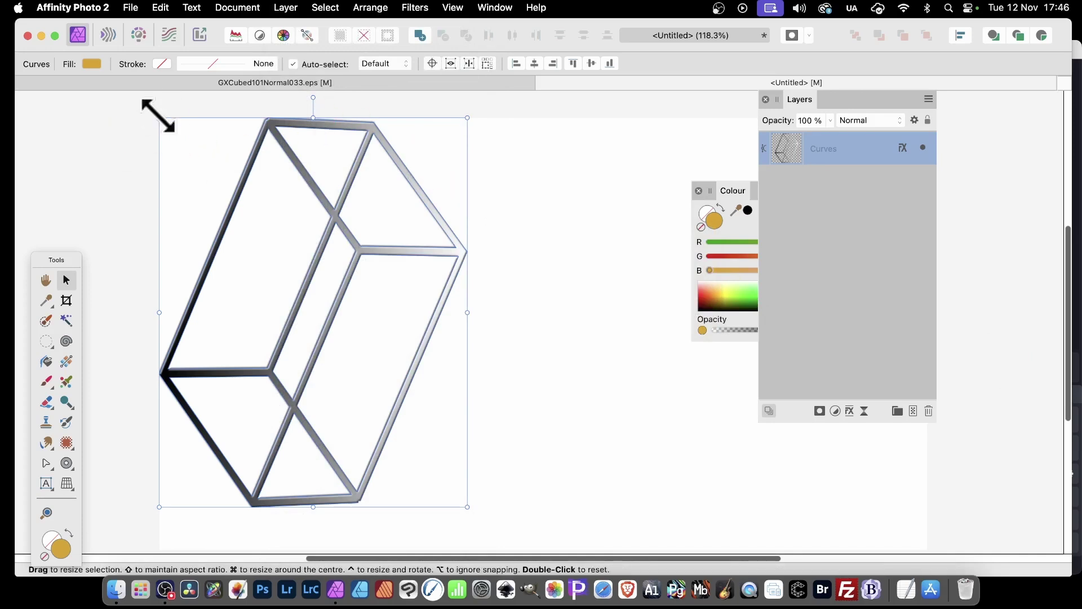
# Step: Shrink the curves, move them up the page, and make 10 nested duplicates at 87% scale with Move / Duplicate
pyautogui.moveTo(159, 117); pyautogui.dragTo(271, 293)
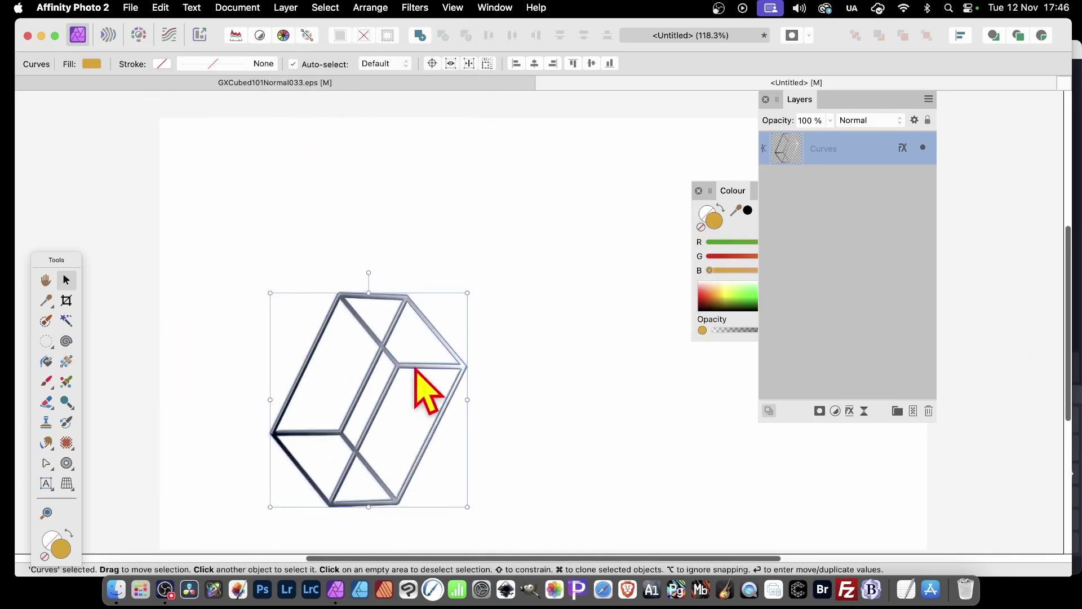
pyautogui.moveTo(422, 387); pyautogui.dragTo(467, 267)
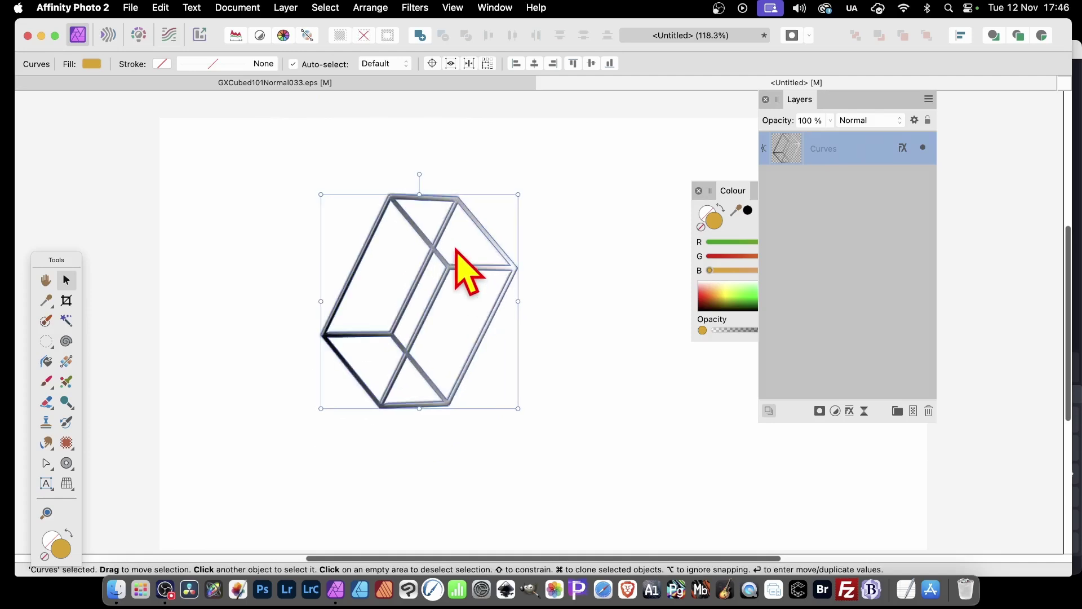
pyautogui.press('Return')
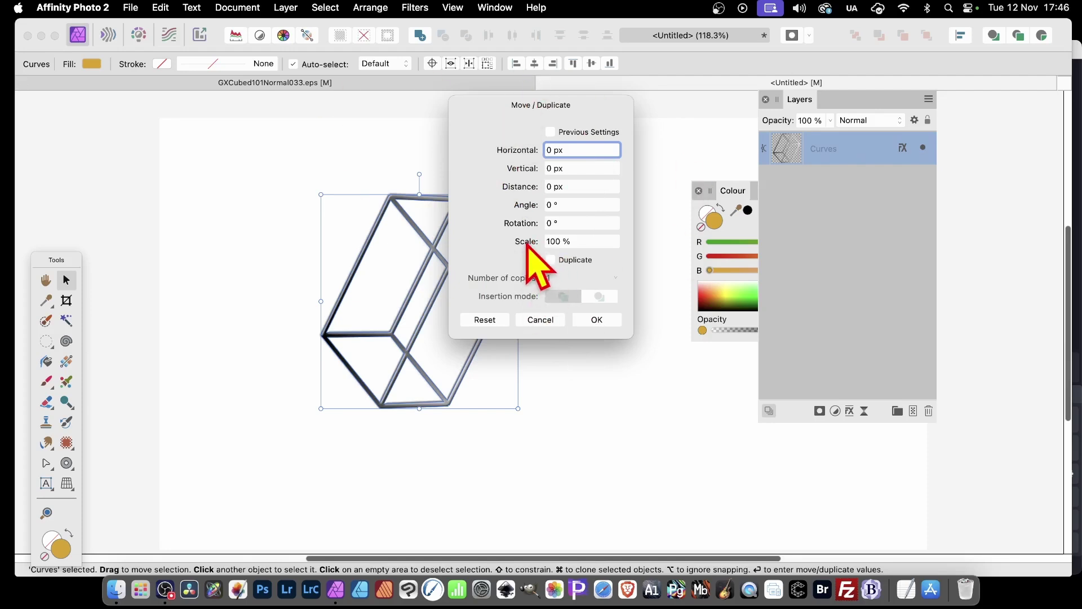
pyautogui.moveTo(533, 241); pyautogui.dragTo(518, 242)
pyautogui.click(550, 259)
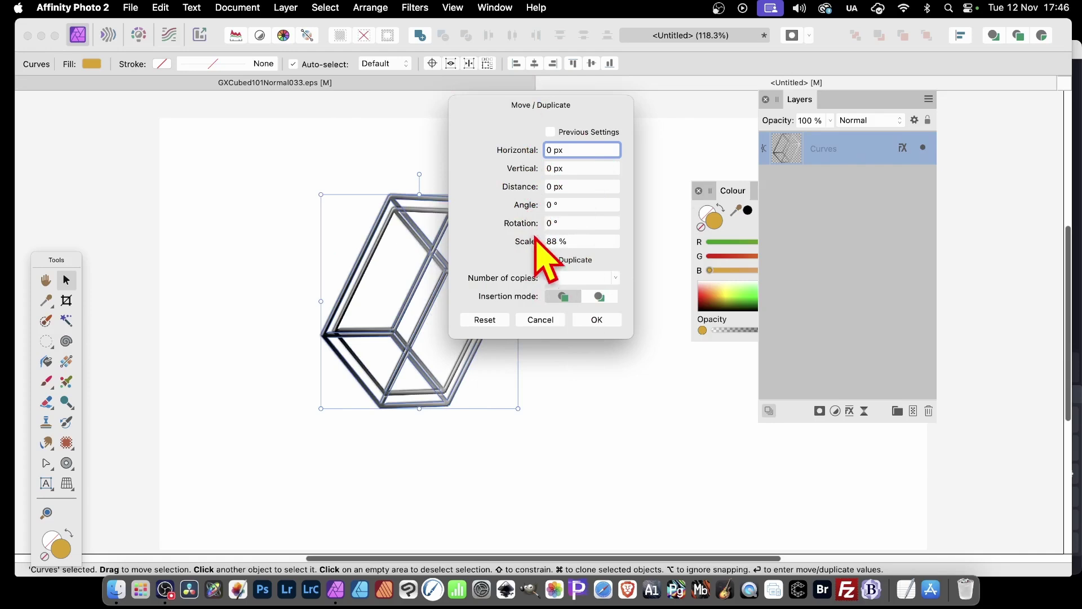
pyautogui.moveTo(534, 241)
pyautogui.mouseDown()
pyautogui.moveTo(518, 239)
pyautogui.moveTo(533, 242)
pyautogui.mouseUp()
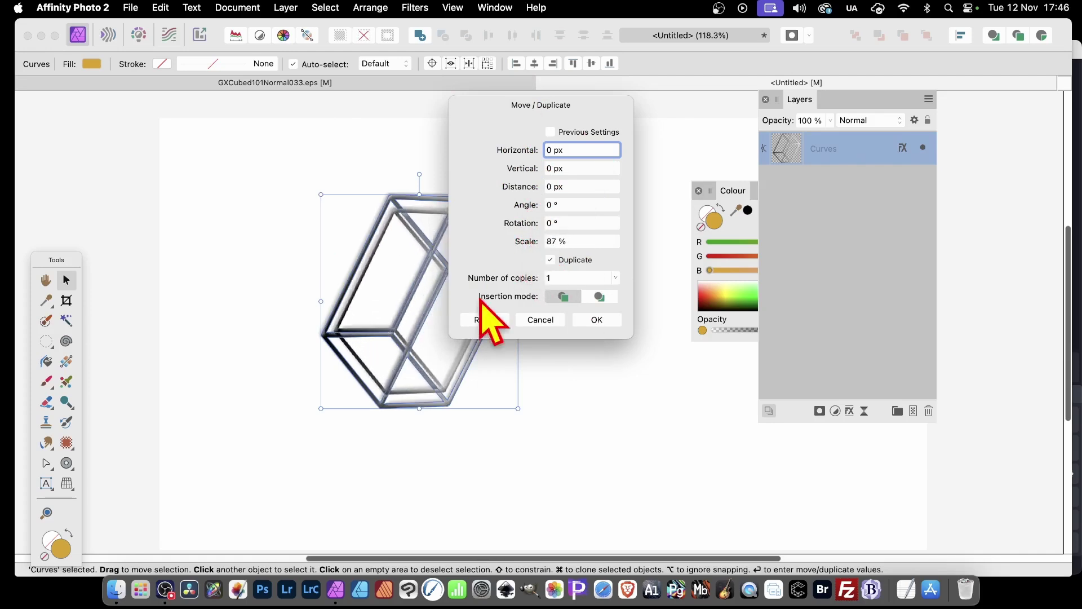
pyautogui.moveTo(504, 277); pyautogui.dragTo(513, 276)
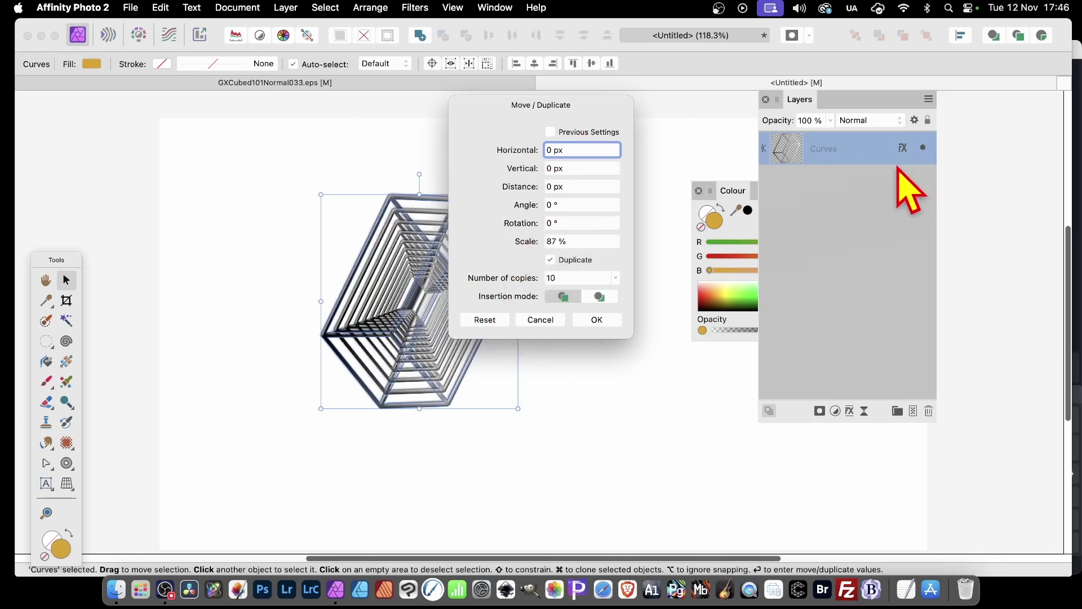
pyautogui.click(604, 320)
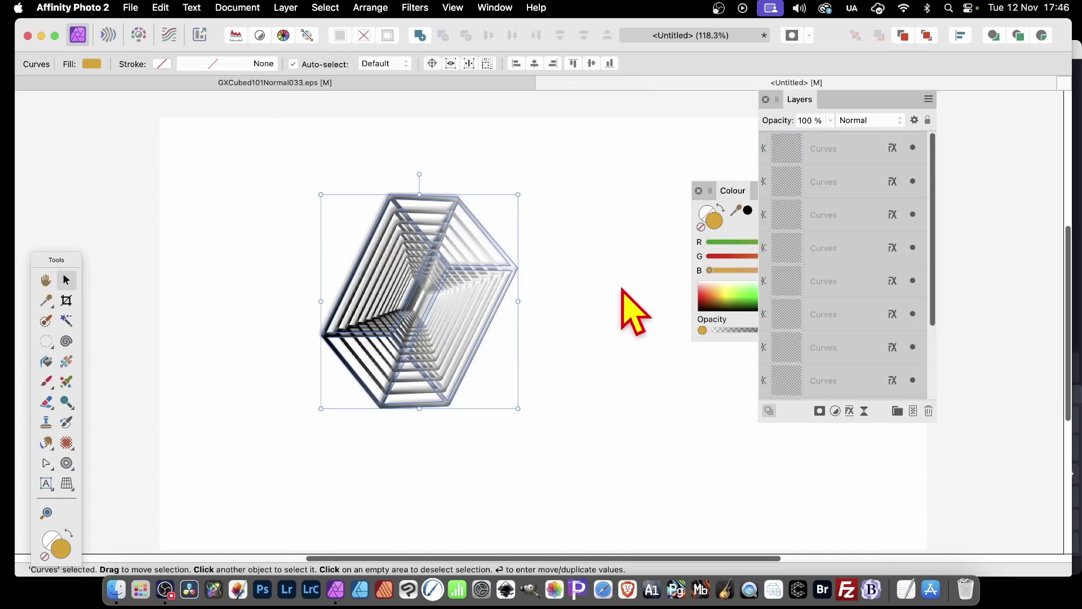
# Step: Select the original curves and all their nested duplicates on the page and delete them
pyautogui.moveTo(266, 144); pyautogui.dragTo(604, 500)
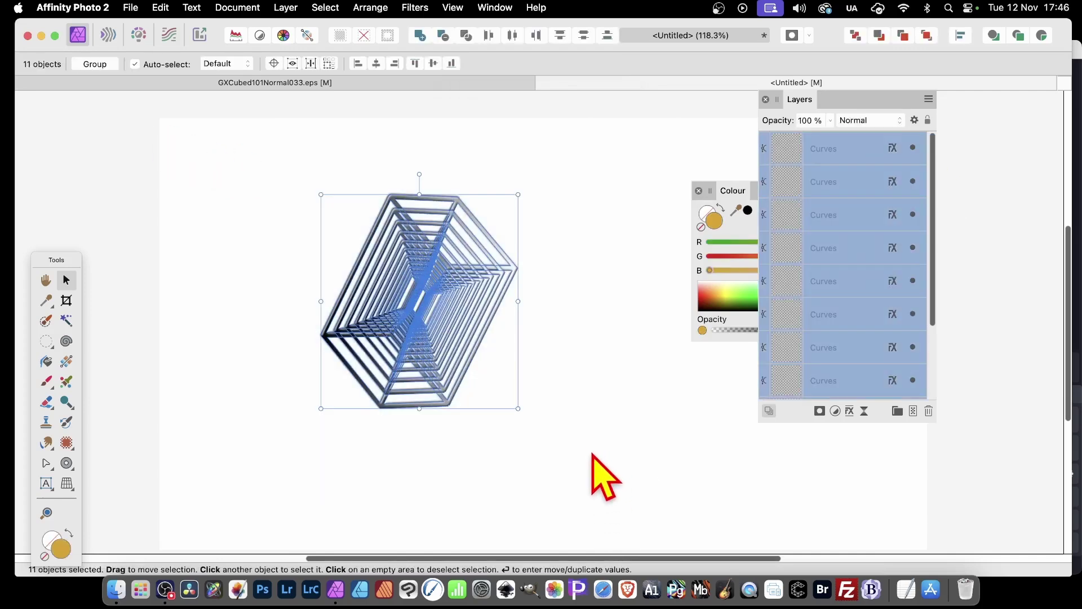
pyautogui.press('Delete')
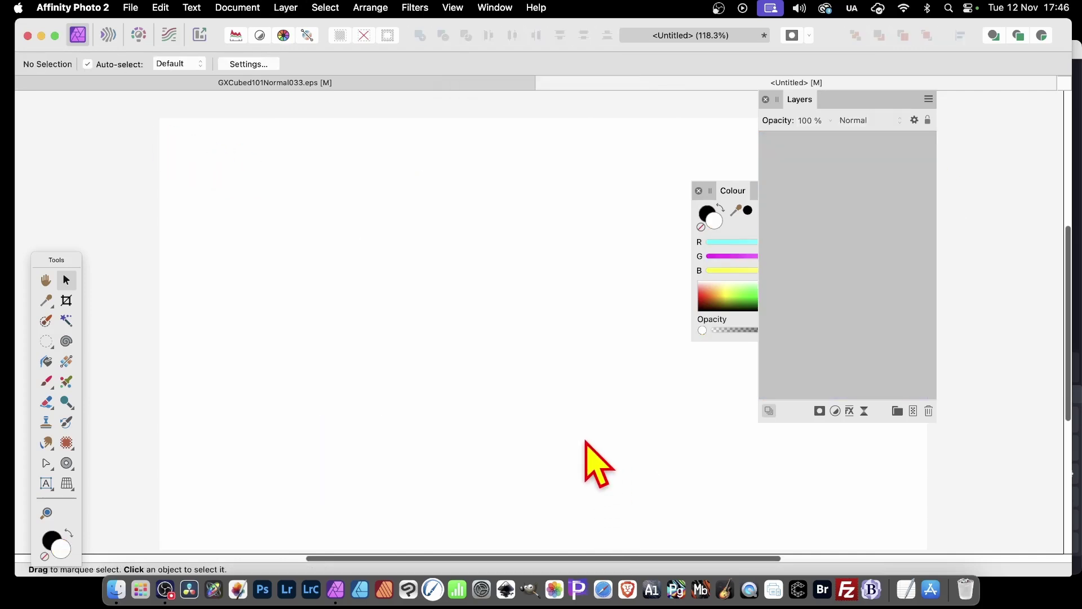
# Step: Place the file GXCubed101Normal033.eps into the empty document at its default size
pyautogui.click(130, 8)
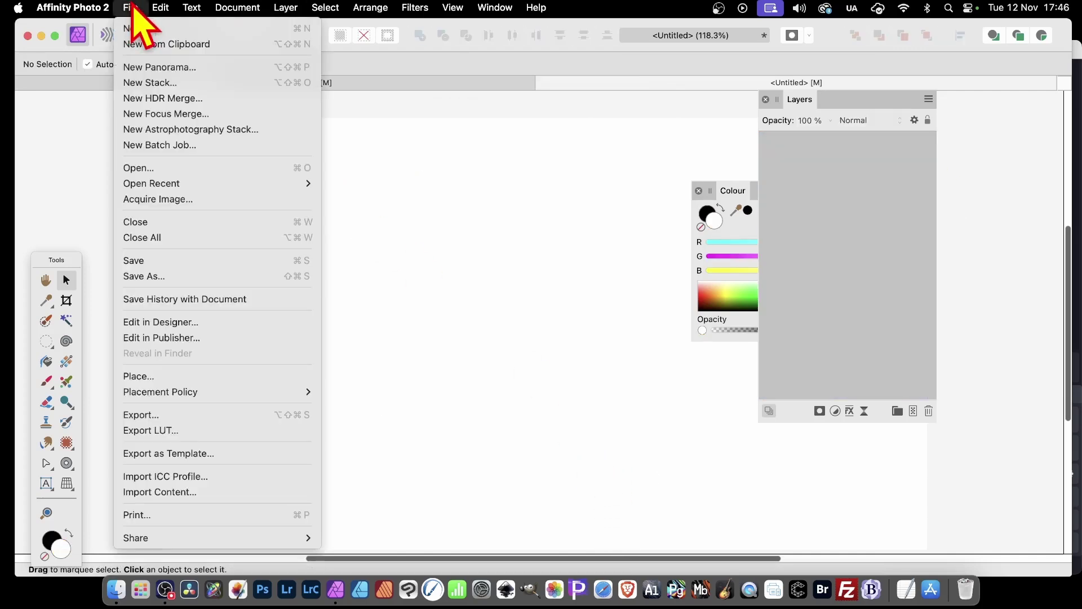
pyautogui.click(151, 376)
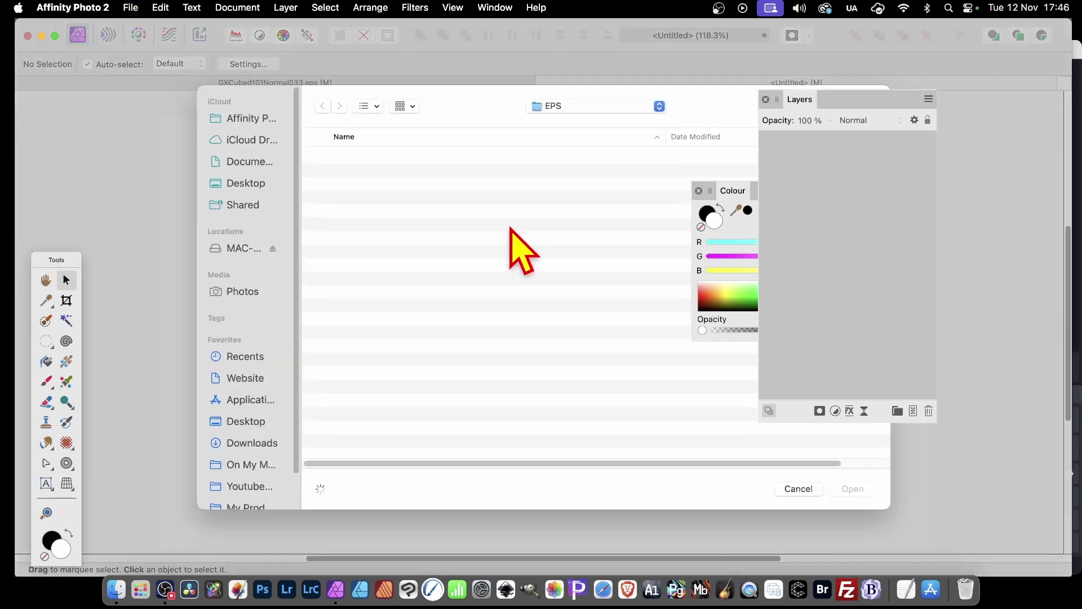
pyautogui.click(391, 157)
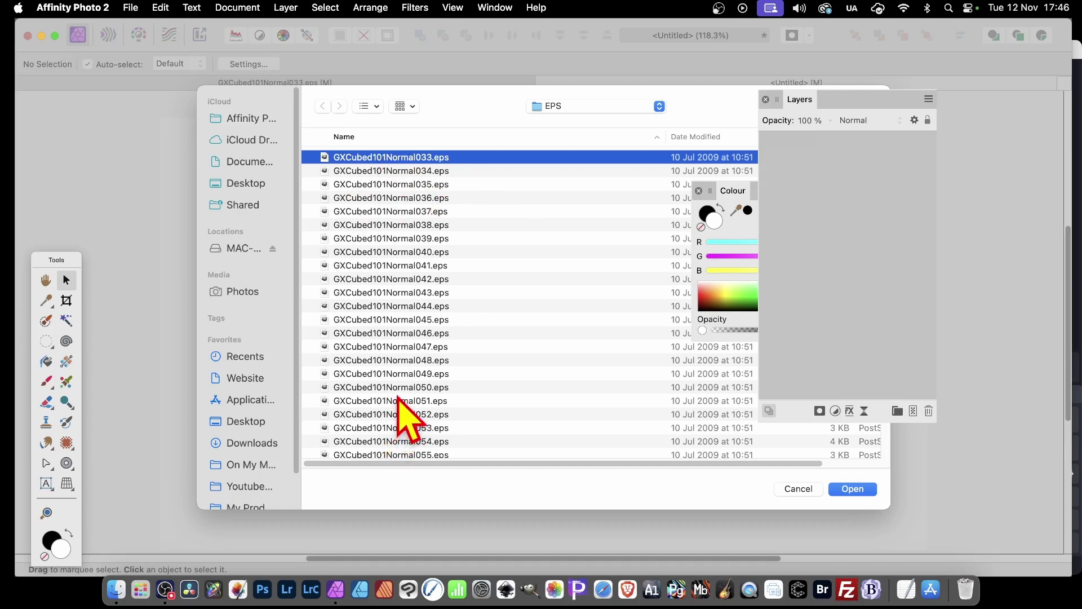
pyautogui.click(852, 489)
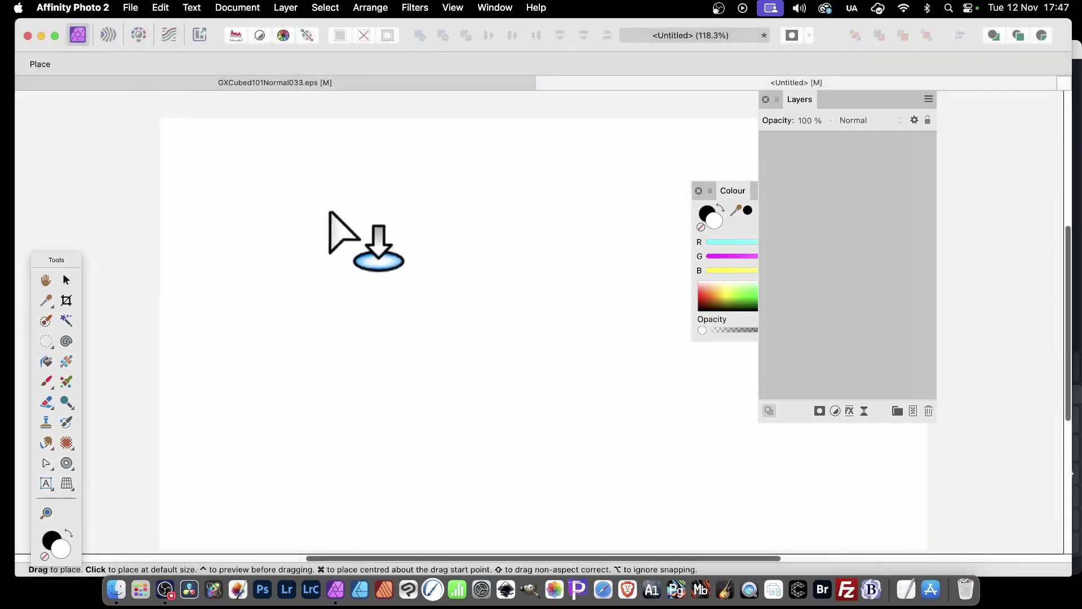
pyautogui.click(301, 204)
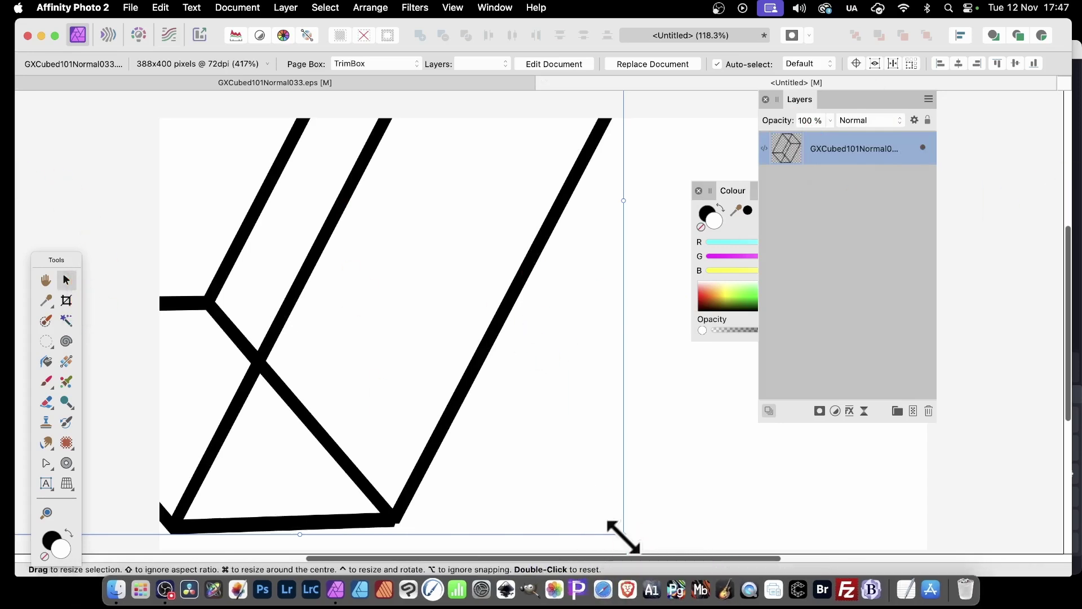
# Step: Scale the placed EPS down to about 169% and move it so the whole cube sits within the page
pyautogui.moveTo(624, 534); pyautogui.dragTo(364, 273)
pyautogui.moveTo(258, 233); pyautogui.dragTo(522, 499)
pyautogui.moveTo(240, 135); pyautogui.dragTo(366, 266)
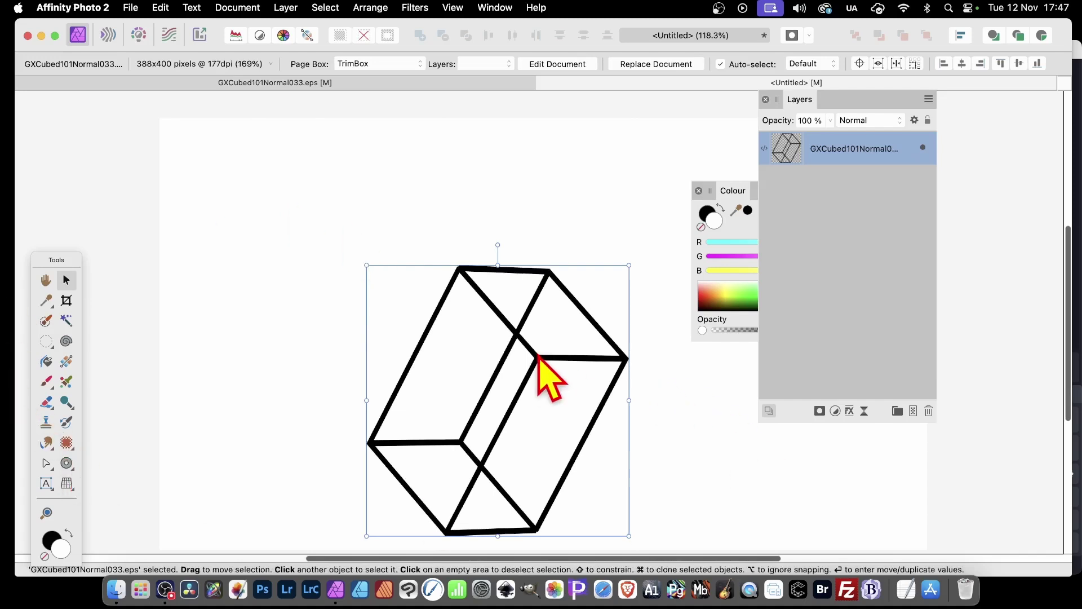
pyautogui.moveTo(536, 353); pyautogui.dragTo(437, 248)
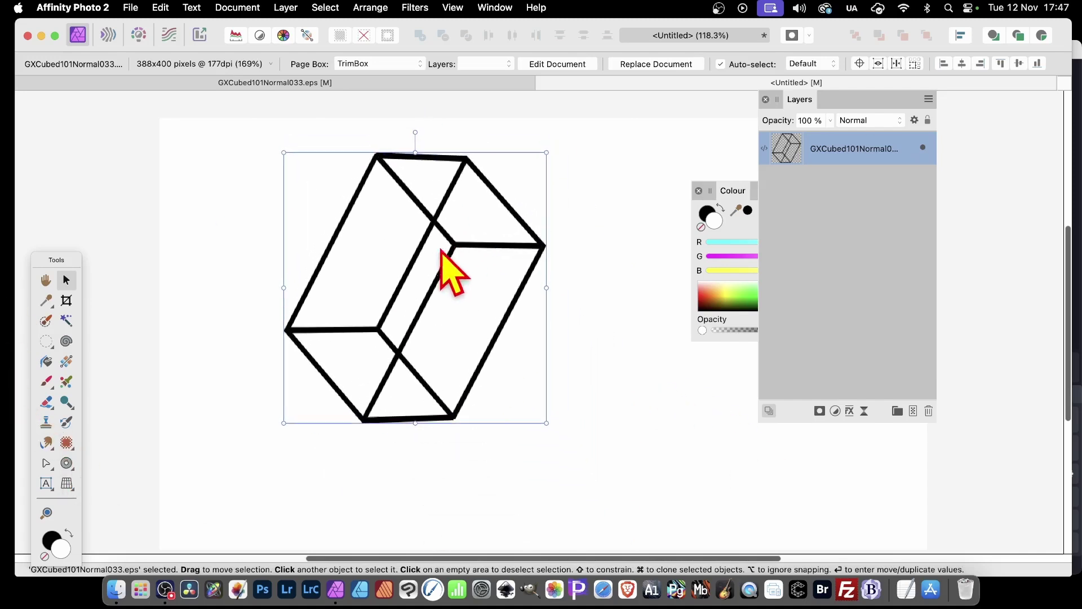
# Step: Try to select the placed EPS cube's nodes with the Node tool, and return to the Move tool
pyautogui.click(46, 463)
pyautogui.click(107, 481)
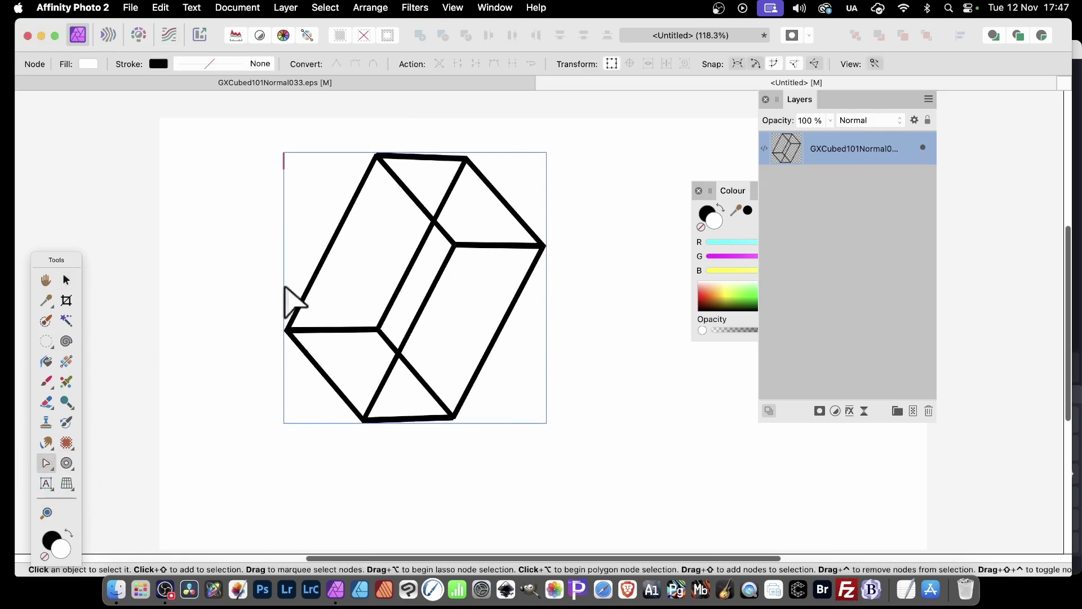
pyautogui.moveTo(269, 131); pyautogui.dragTo(635, 491)
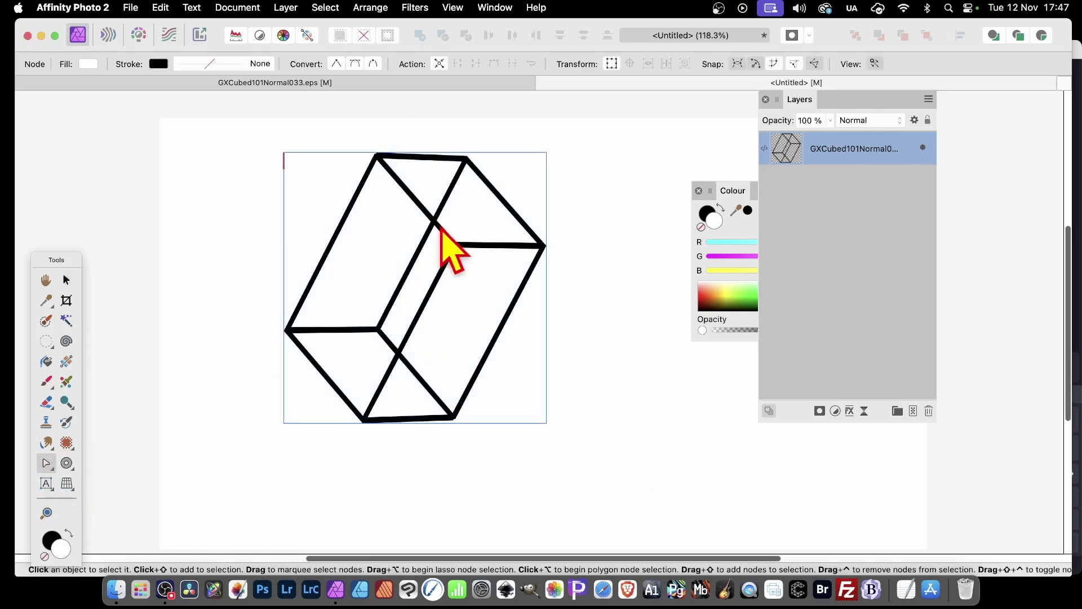
pyautogui.press('v')
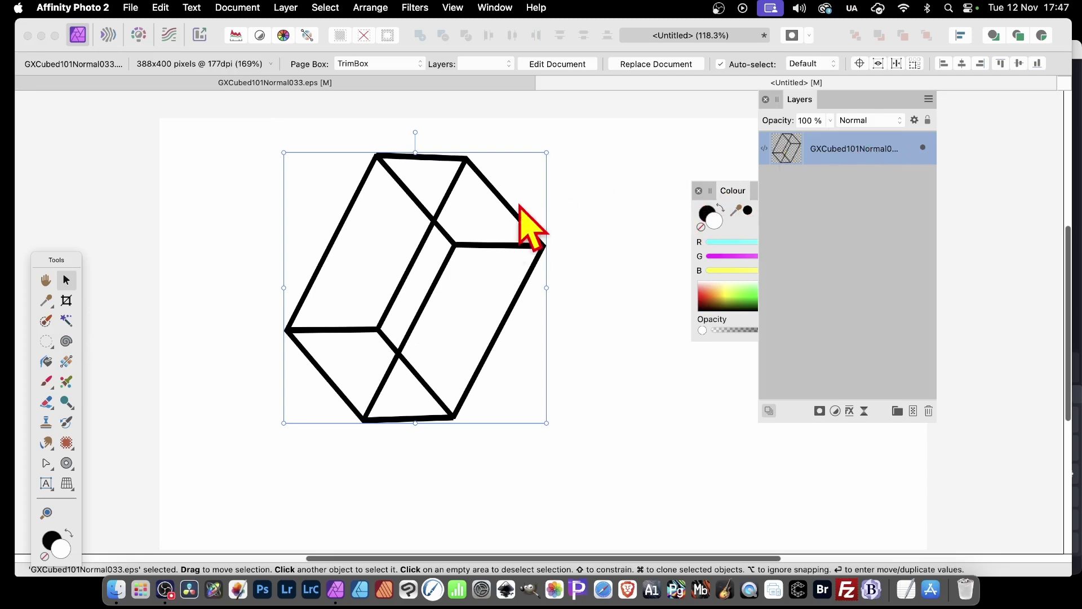
# Step: Rasterise the placed EPS layer and flood fill the cube's large left face with light cyan (R 78, G 255, B 255)
pyautogui.rightClick(826, 148)
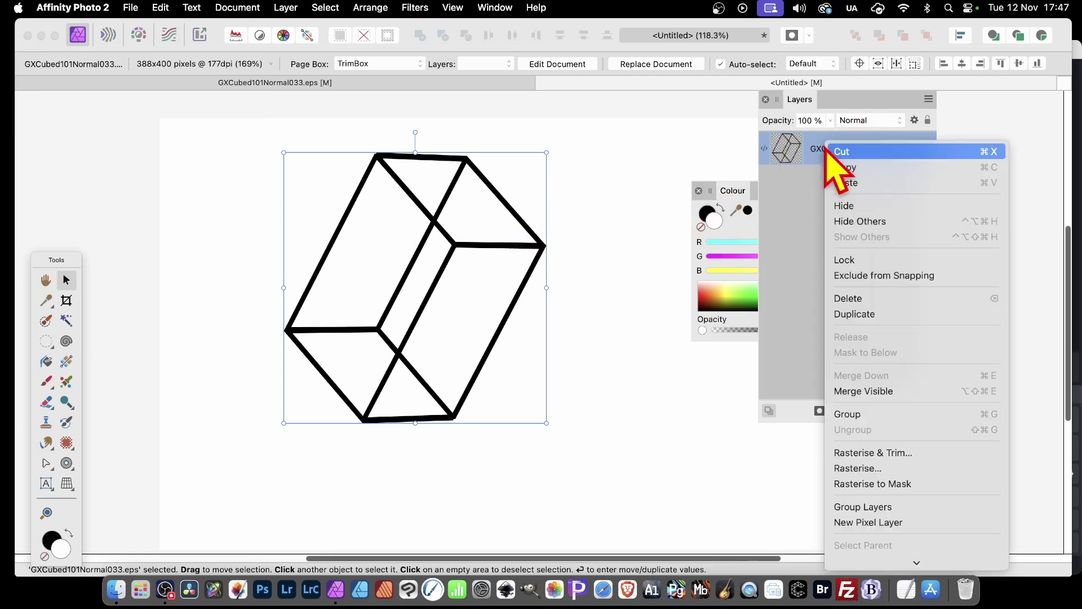
pyautogui.click(871, 470)
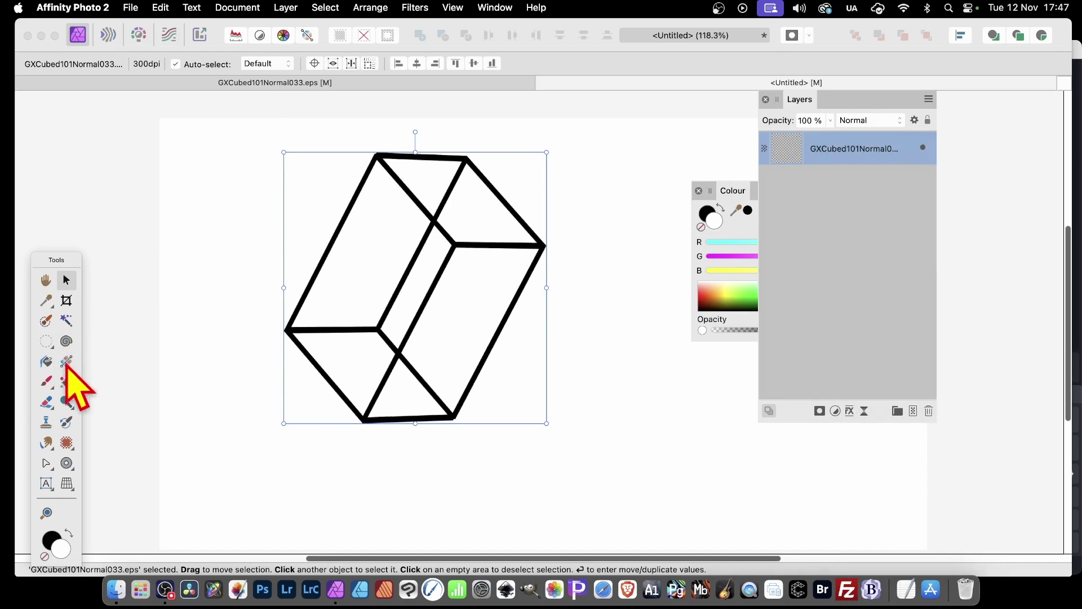
pyautogui.click(46, 362)
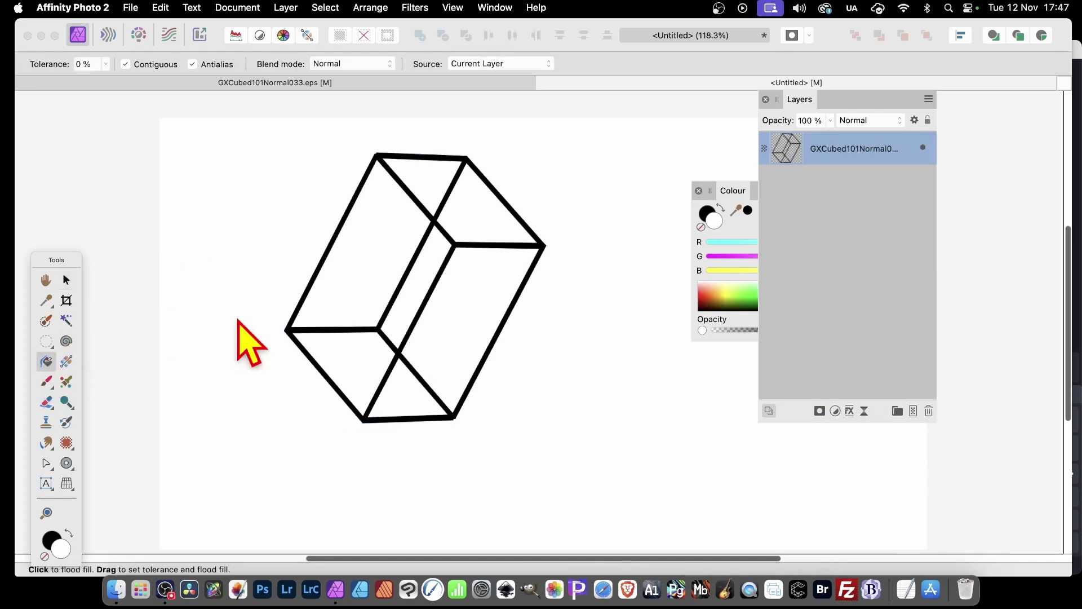
pyautogui.click(747, 242)
pyautogui.click(394, 230)
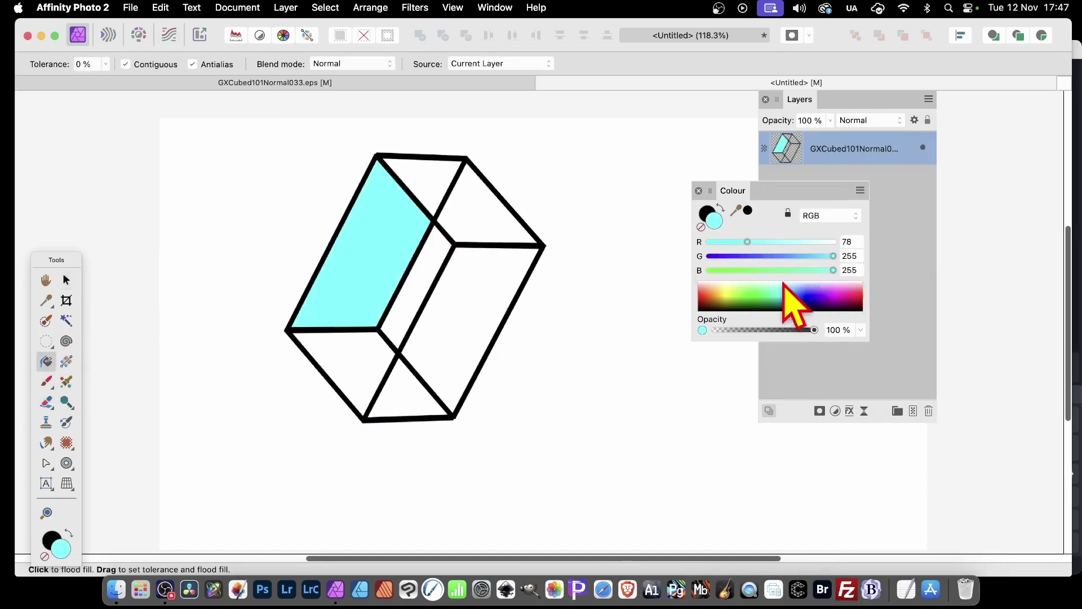
# Step: Flood fill the cube's large right face and the upper-right face above it with blue (R 35, G 149, B 255)
pyautogui.click(795, 299)
pyautogui.click(796, 297)
pyautogui.click(484, 305)
pyautogui.click(471, 210)
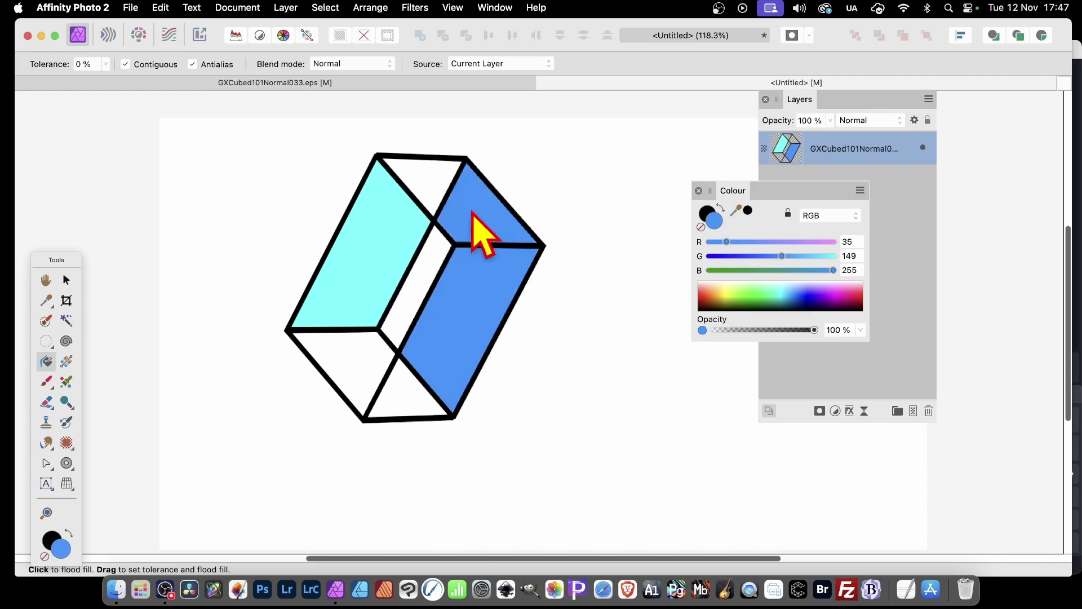
# Step: Flood fill the cube's top triangle with aqua (R 144, G 255, B 234) and the narrow middle strip with pale green (R 214, G 255, B 220)
pyautogui.click(777, 289)
pyautogui.click(436, 177)
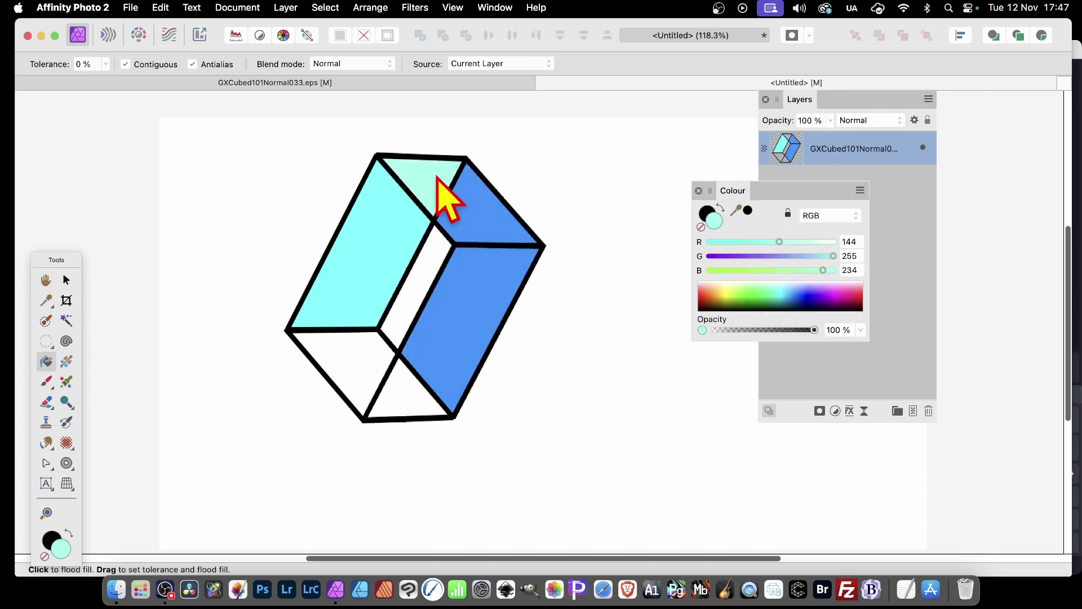
pyautogui.click(756, 287)
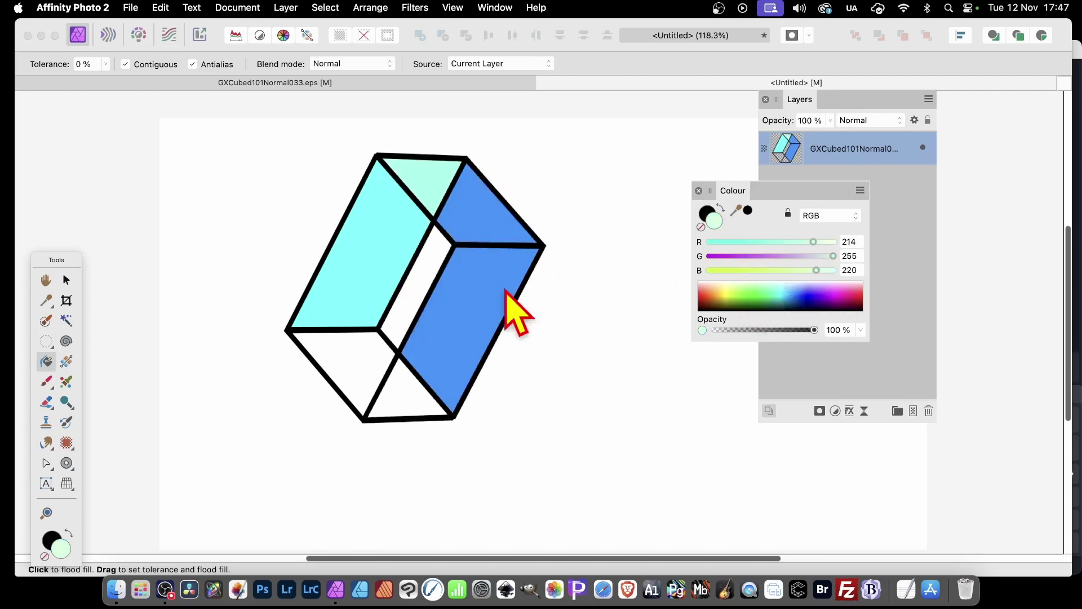
pyautogui.click(414, 292)
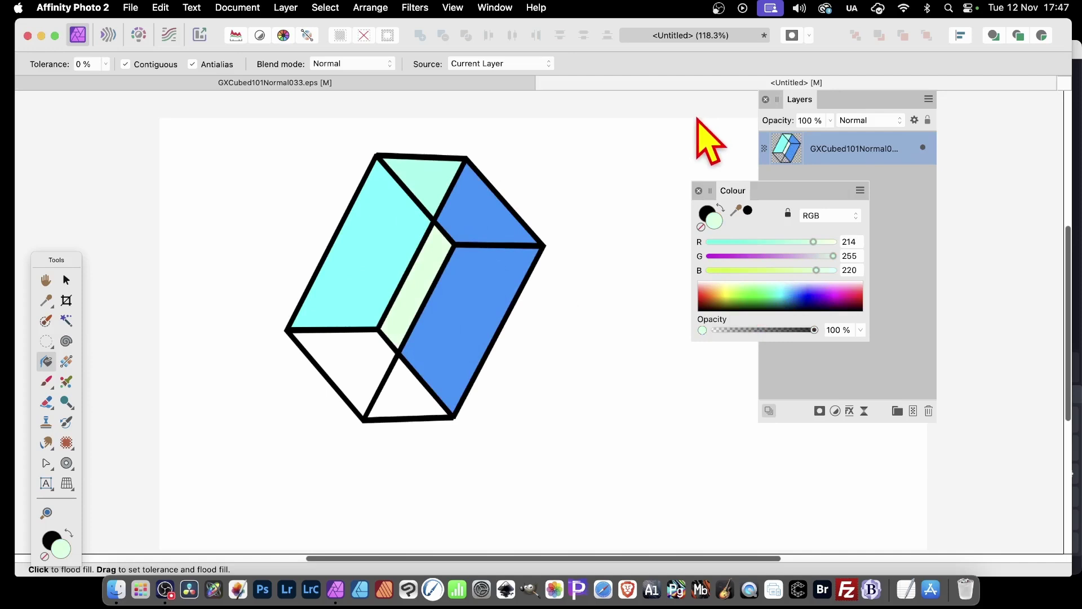